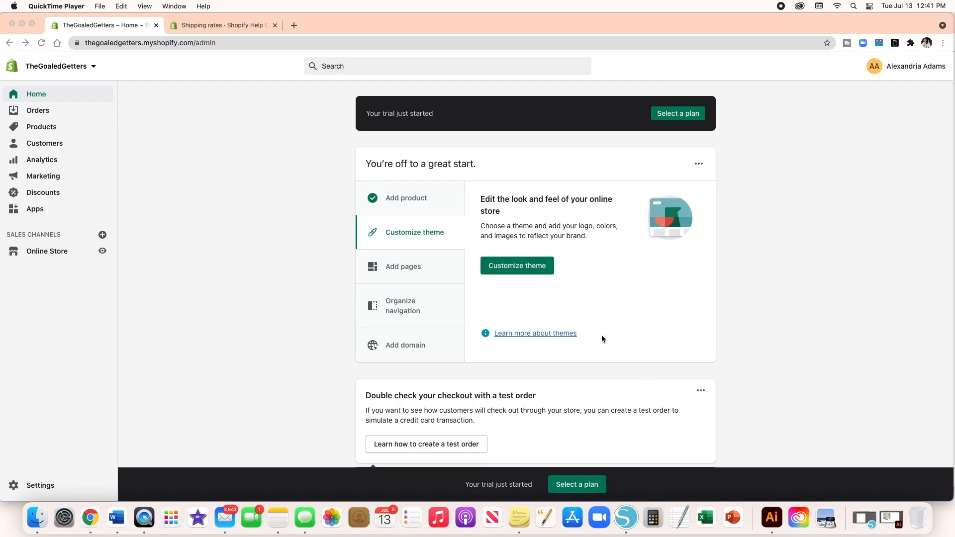
- Open the store's shipping and delivery settings
scroll(602, 336, down, 5)
scroll(601, 338, down, 3)
scroll(602, 338, up, 6)
click(15, 487)
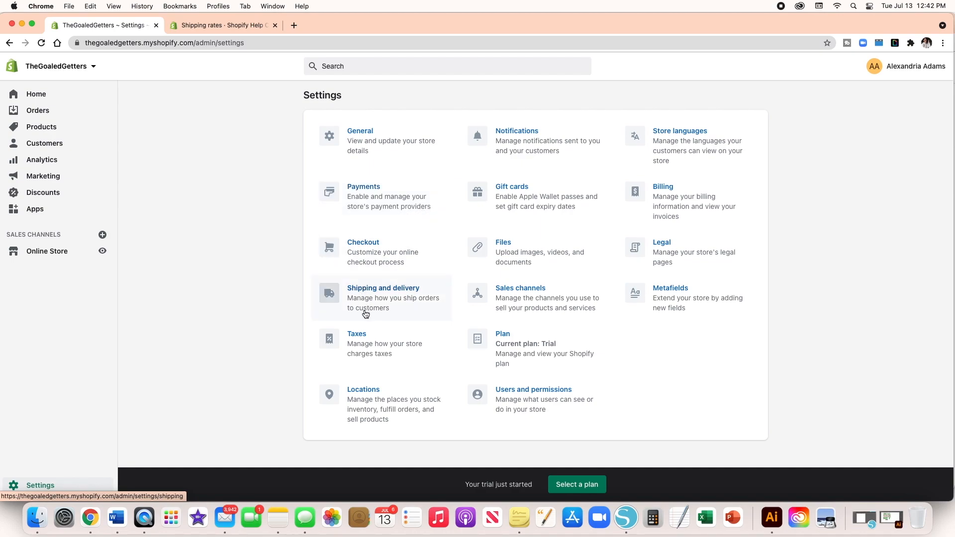
click(391, 308)
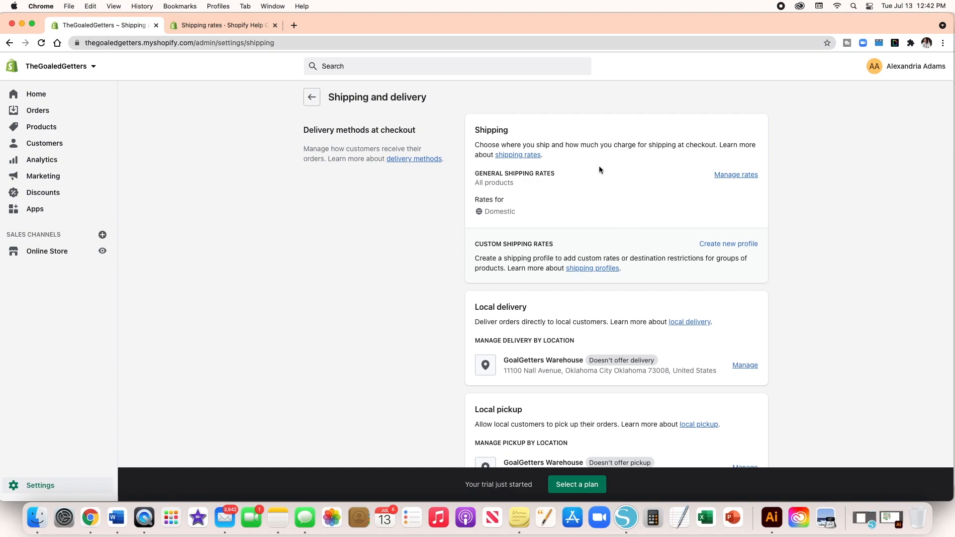
- Look over the shipping and delivery options and open the general shipping rates for managing
scroll(669, 277, down, 8)
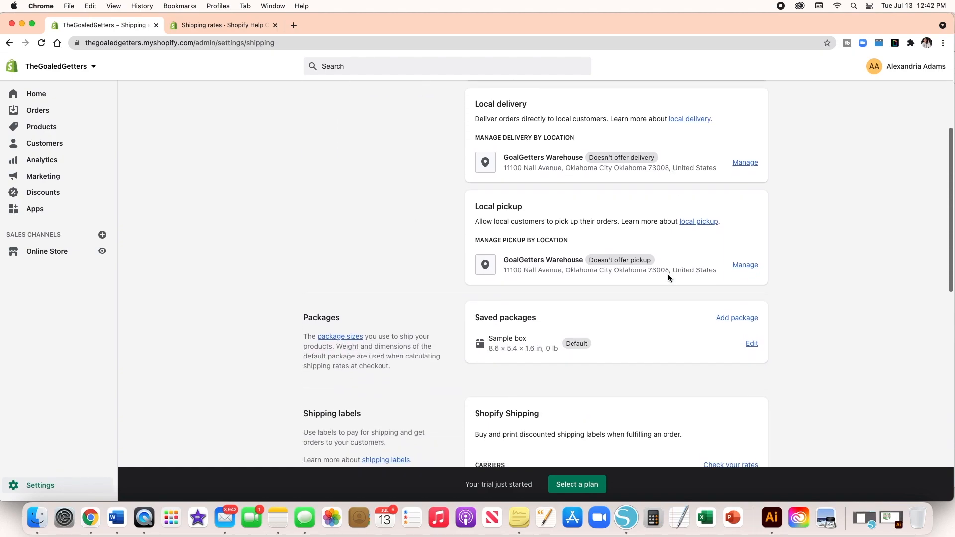
scroll(668, 277, down, 5)
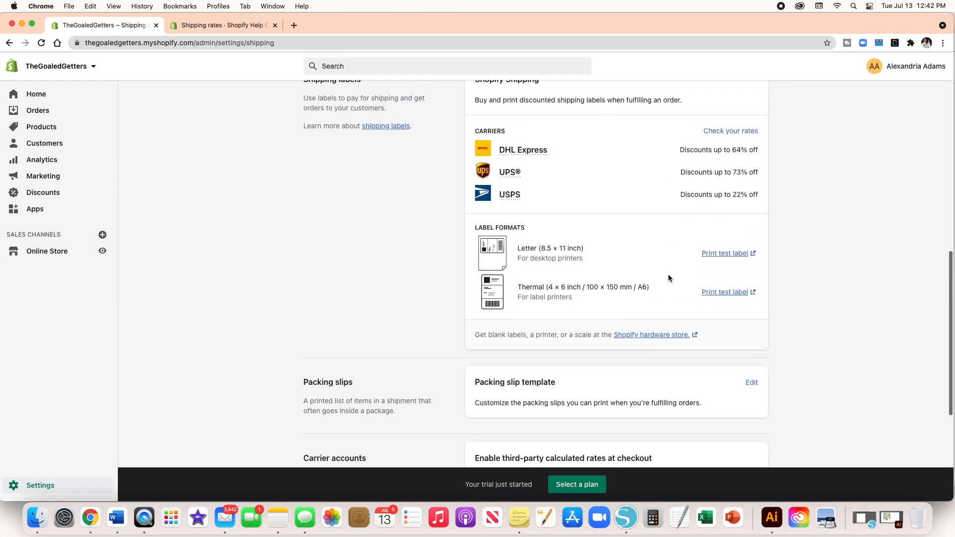
scroll(668, 277, up, 10)
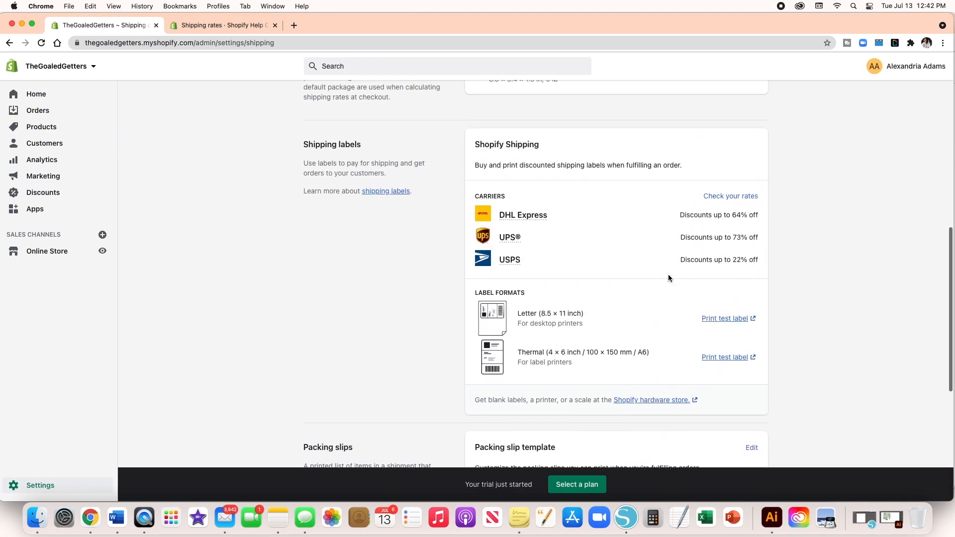
scroll(667, 277, up, 4)
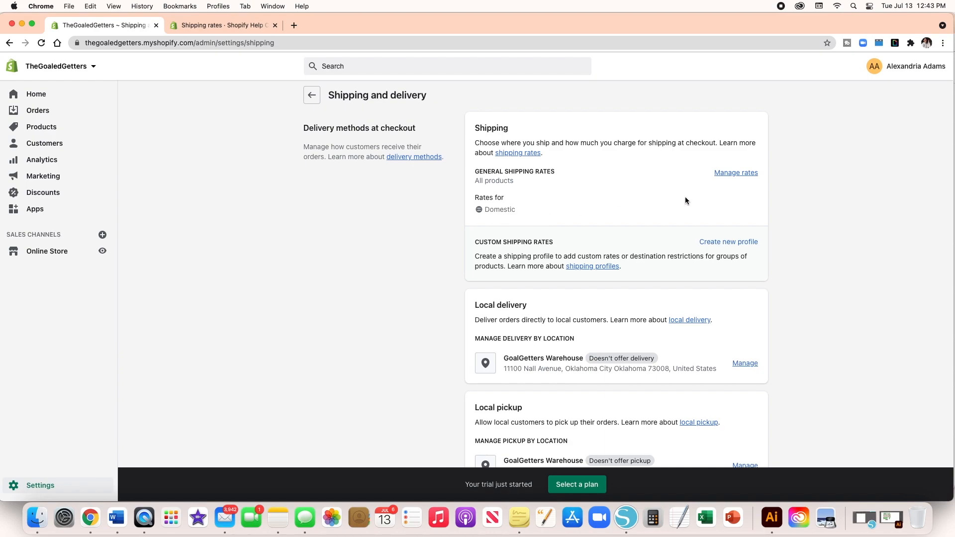
click(741, 174)
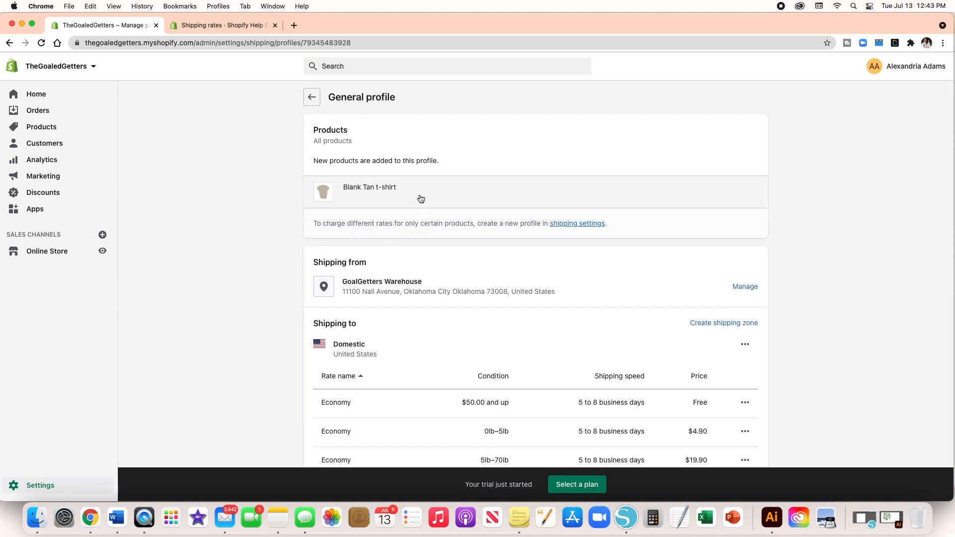
- Check the manage options for the GoalGetters Warehouse origin without changing them, and examine the Domestic zone's shipping rates
scroll(421, 199, down, 3)
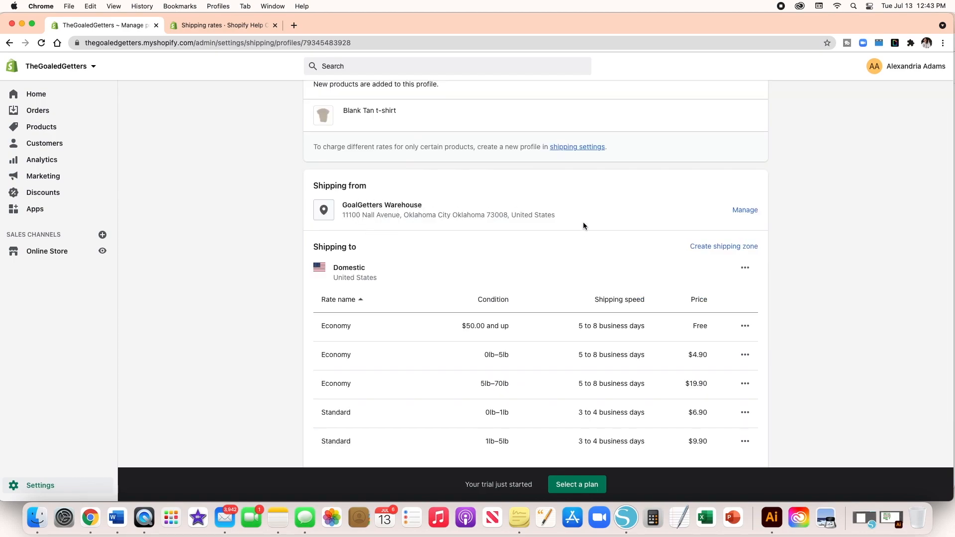
click(741, 213)
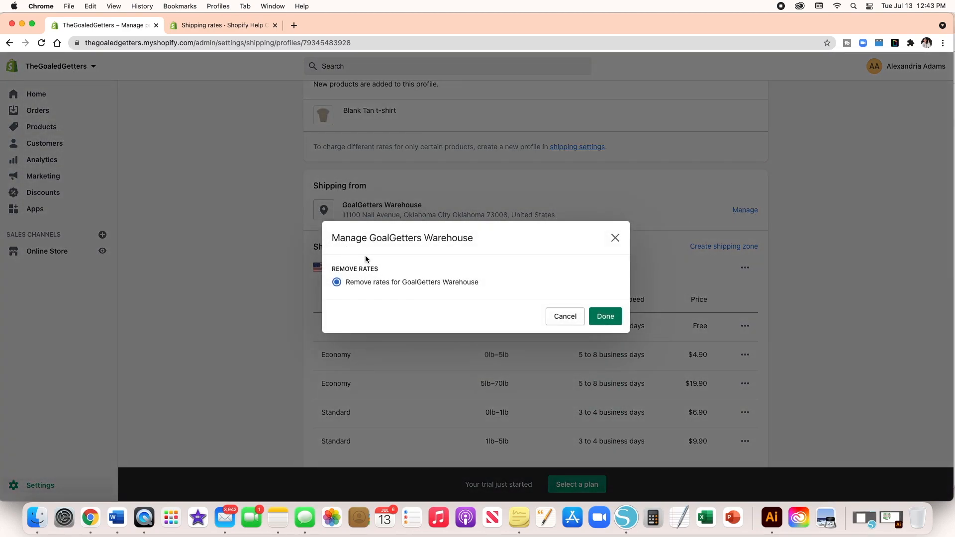
click(569, 317)
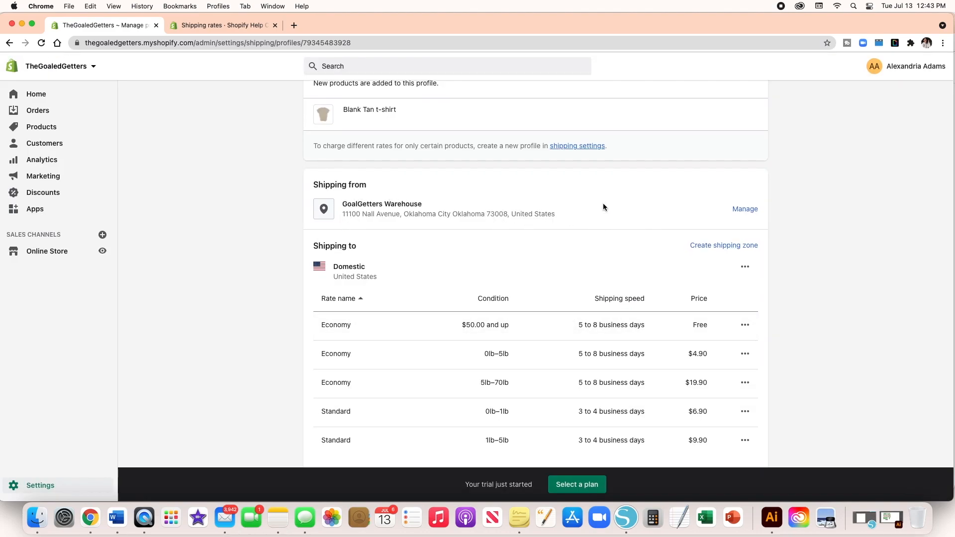
scroll(602, 202, down, 3)
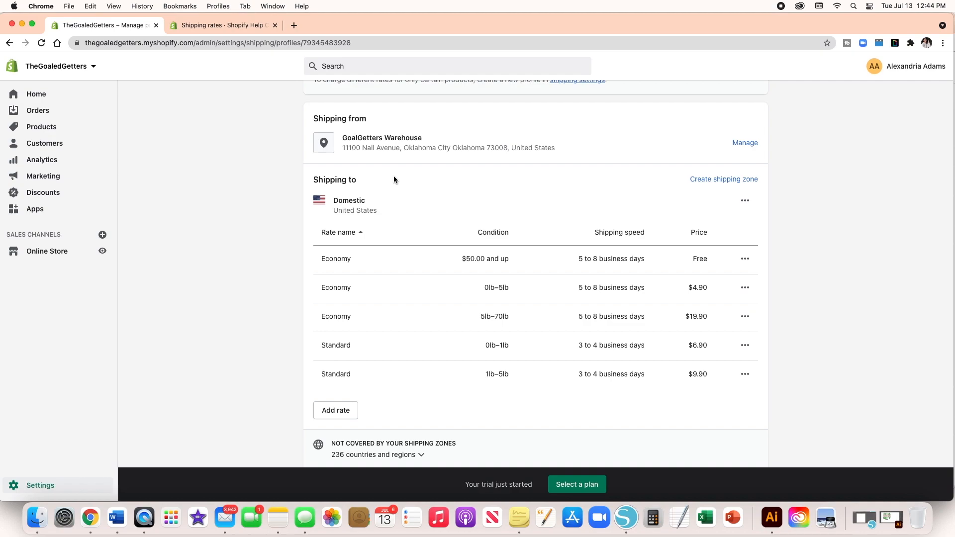
scroll(394, 177, up, 1)
scroll(373, 207, down, 1)
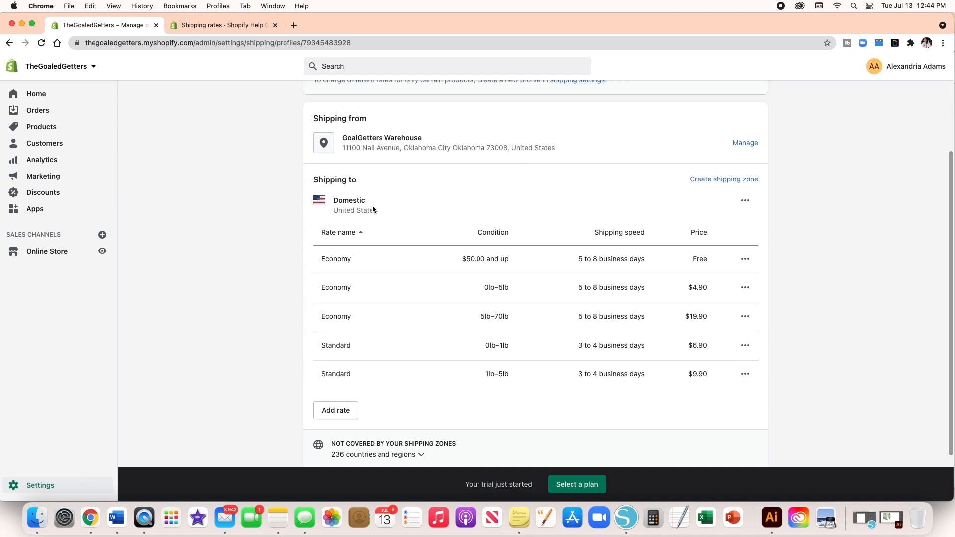
scroll(398, 233, down, 1)
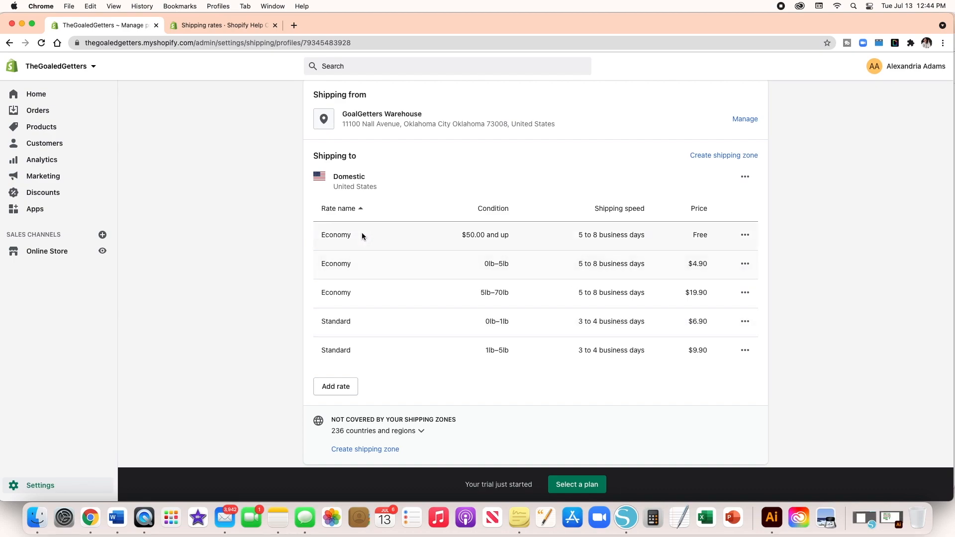
scroll(358, 234, down, 1)
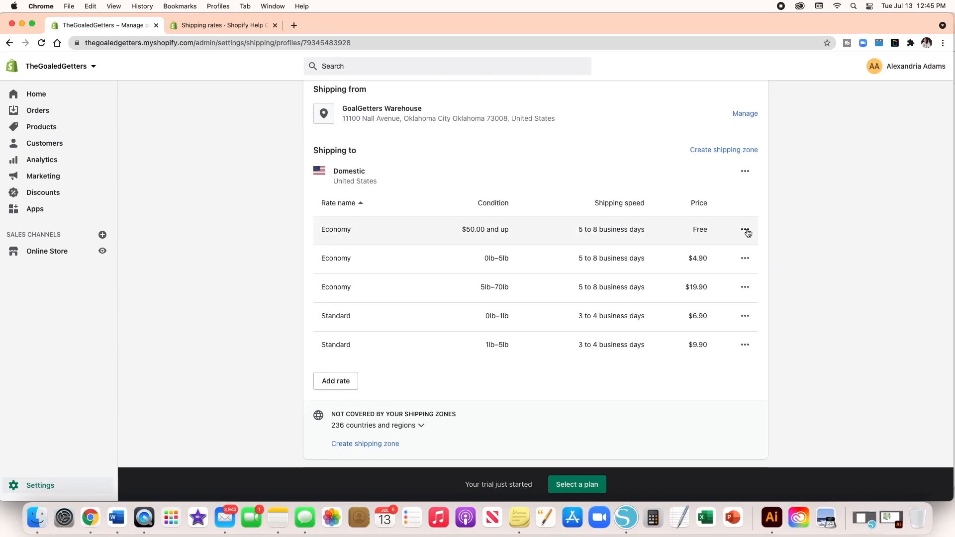
- Open the Domestic Economy rate for orders of $50.00 and up for editing, and choose the Economy (5 to 8 business days) speed
click(746, 231)
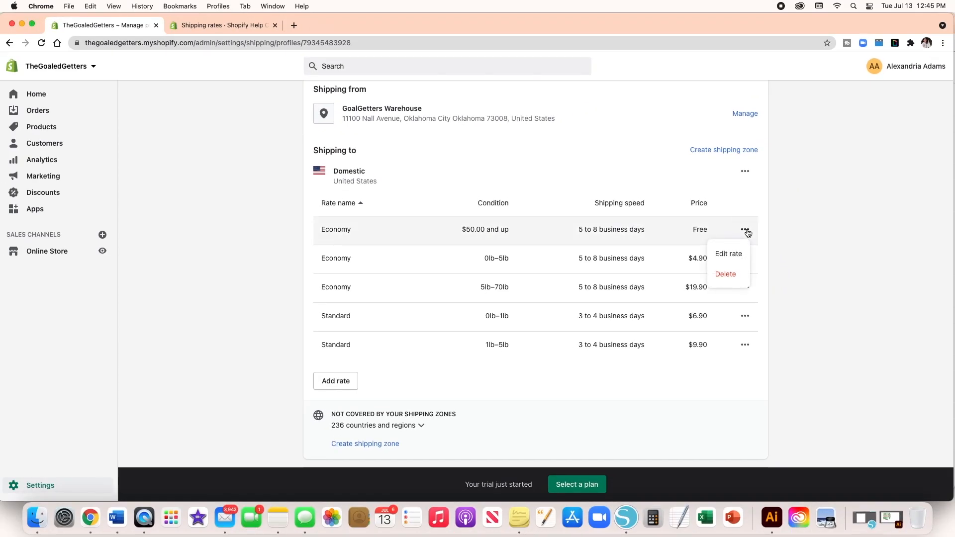
click(735, 255)
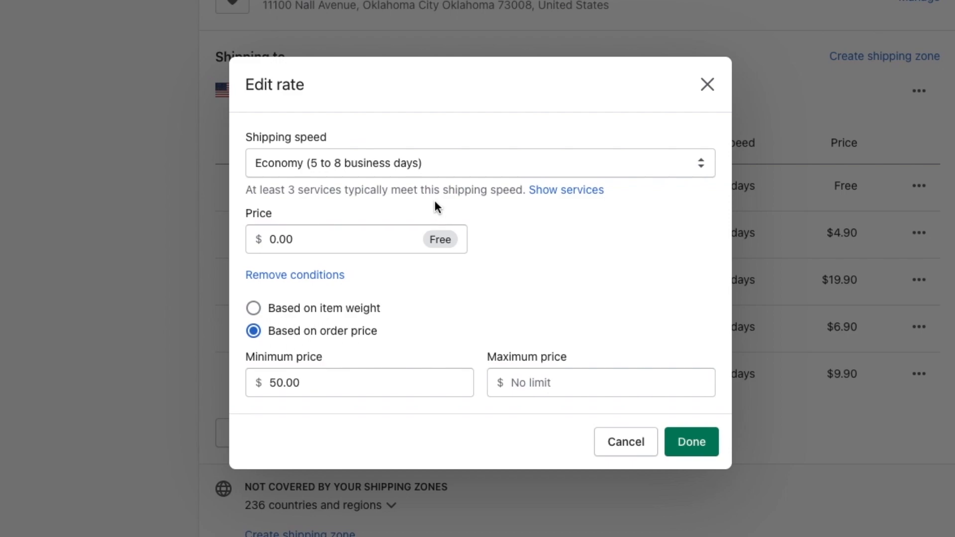
click(442, 168)
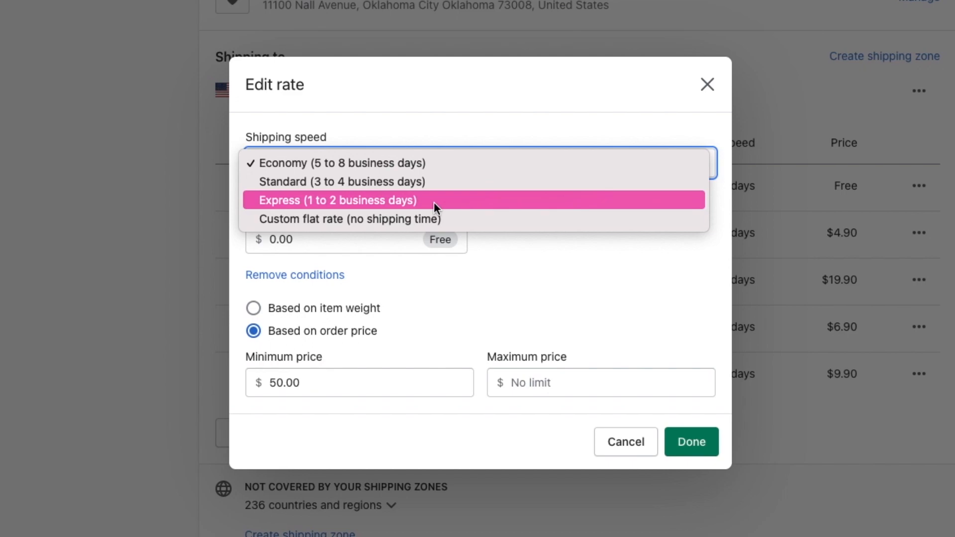
click(377, 163)
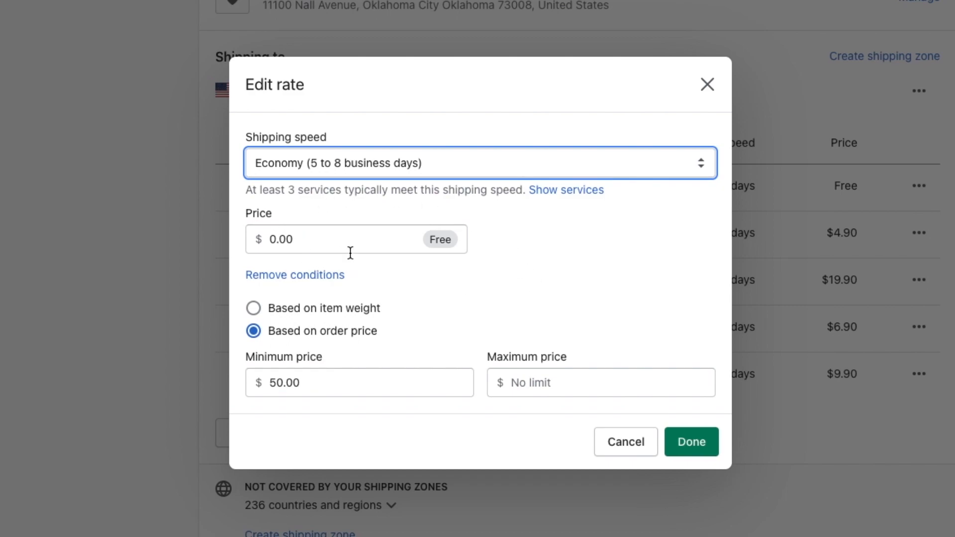
- Try a price of $5.00 for the Economy rate and clear the price again
click(316, 242)
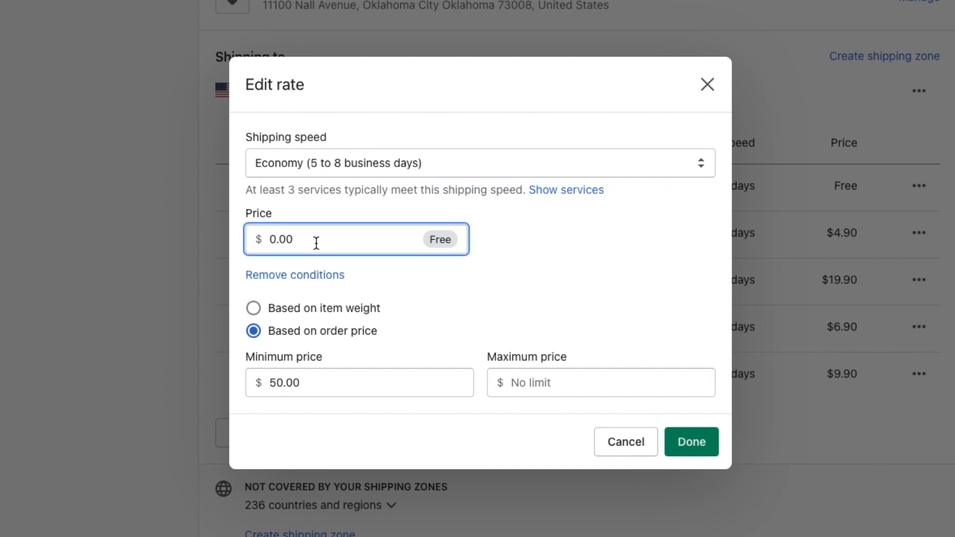
key(BackSpace)
key(BackSpace)
key(BackSpace)
key(BackSpace)
text(5.00)
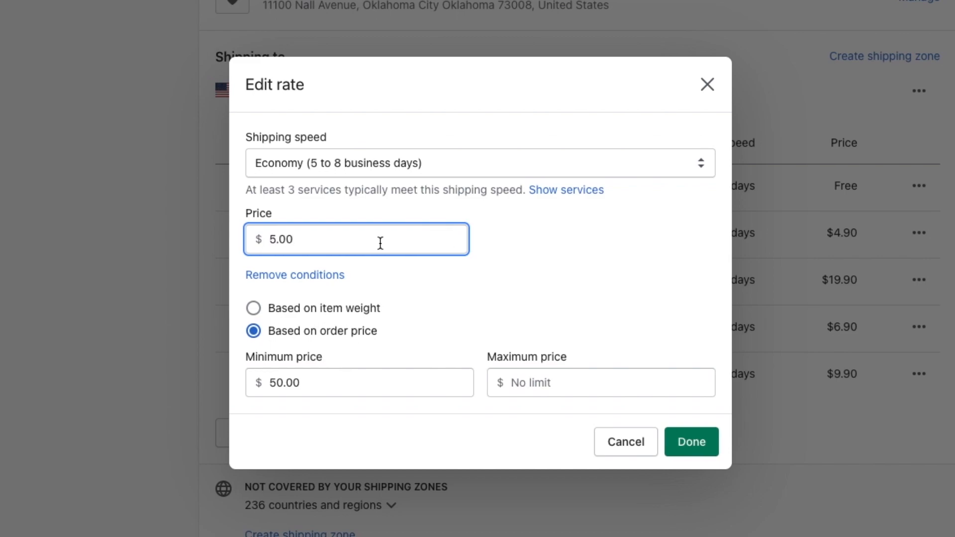
key(BackSpace)
key(BackSpace)
key(BackSpace)
key(BackSpace)
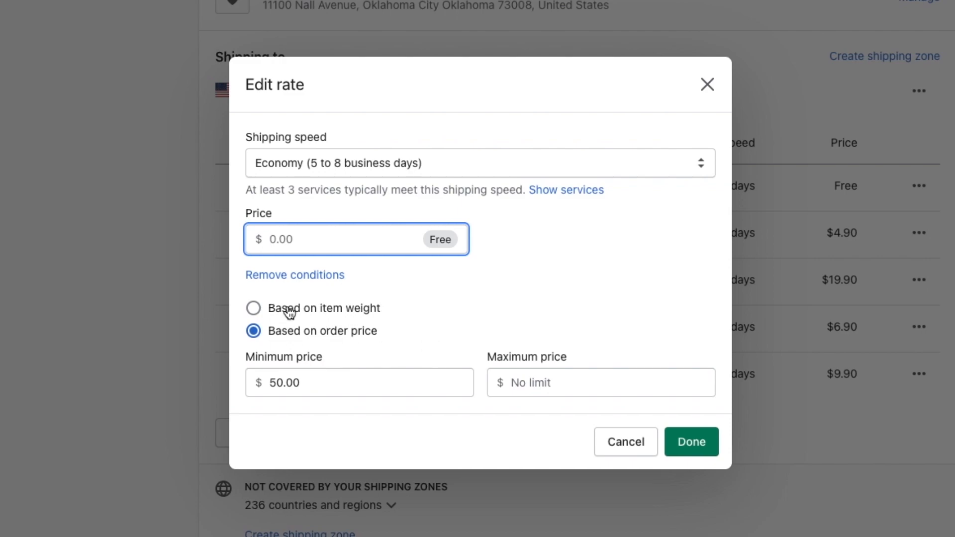
- Remove the Economy rate's conditions and add them back based on order price with a minimum of $50.00
click(287, 276)
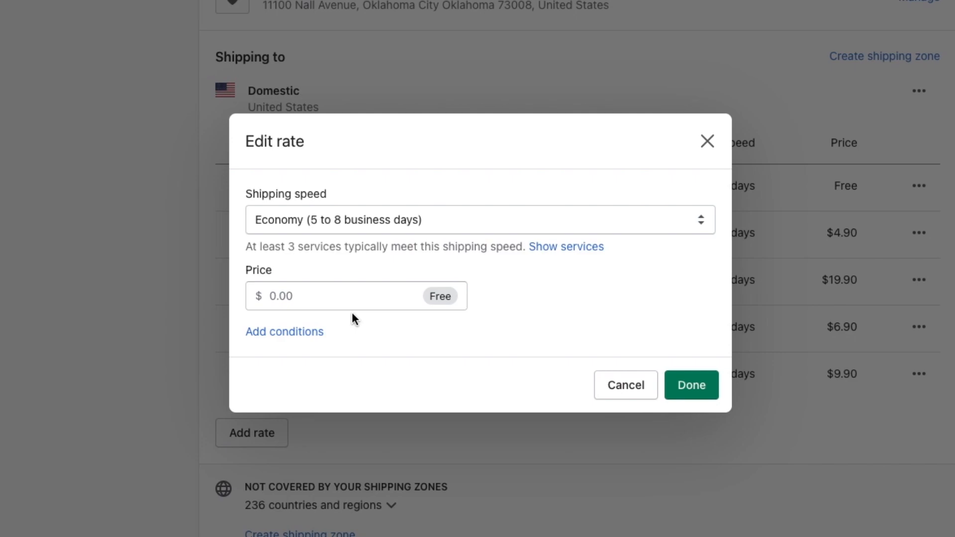
click(307, 341)
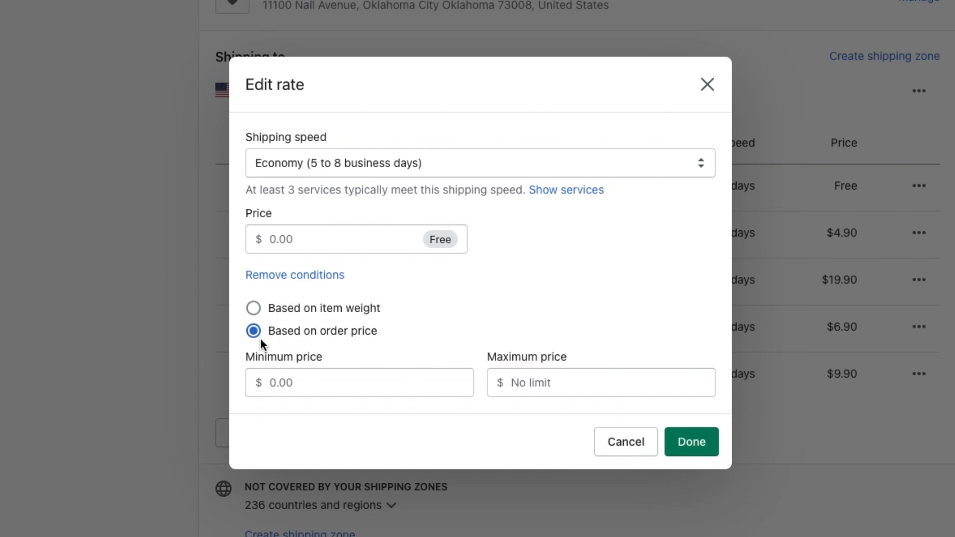
click(293, 380)
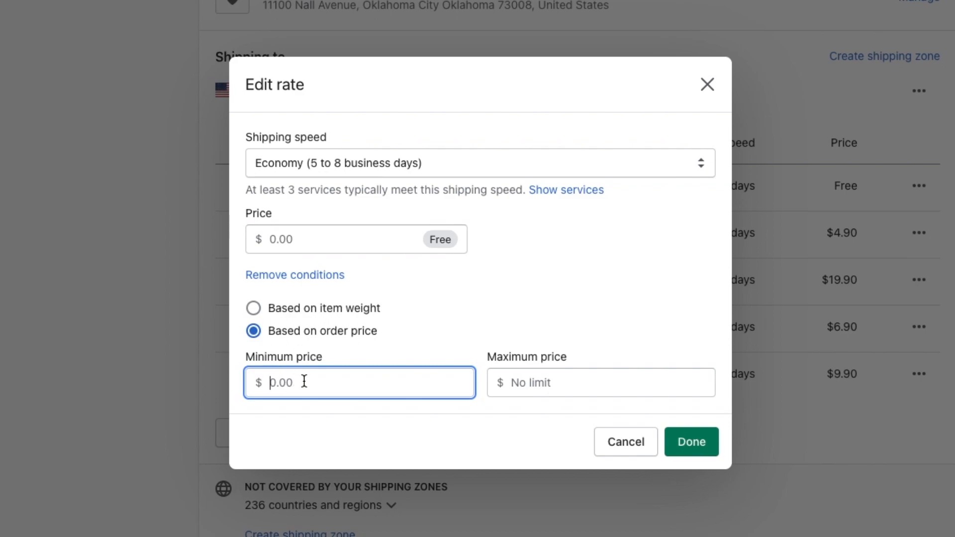
text(50.00)
key(Tab)
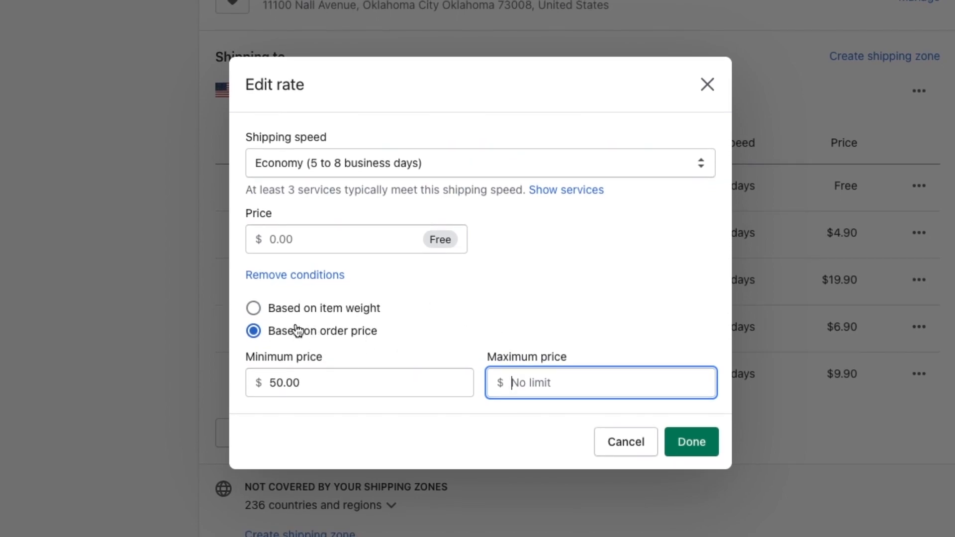
- Try basing the rate's condition on item weight, return it to order price, and cancel the rate edit
click(253, 311)
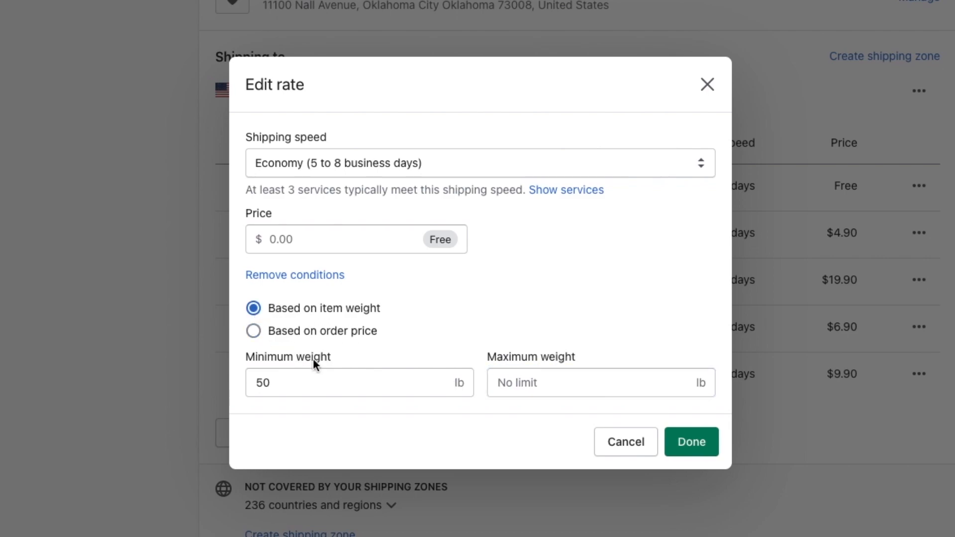
click(353, 387)
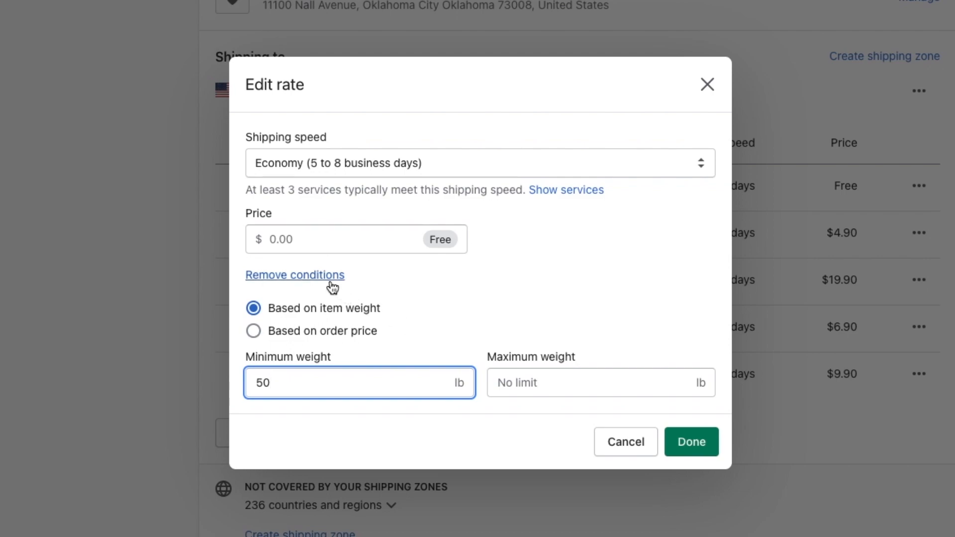
click(321, 332)
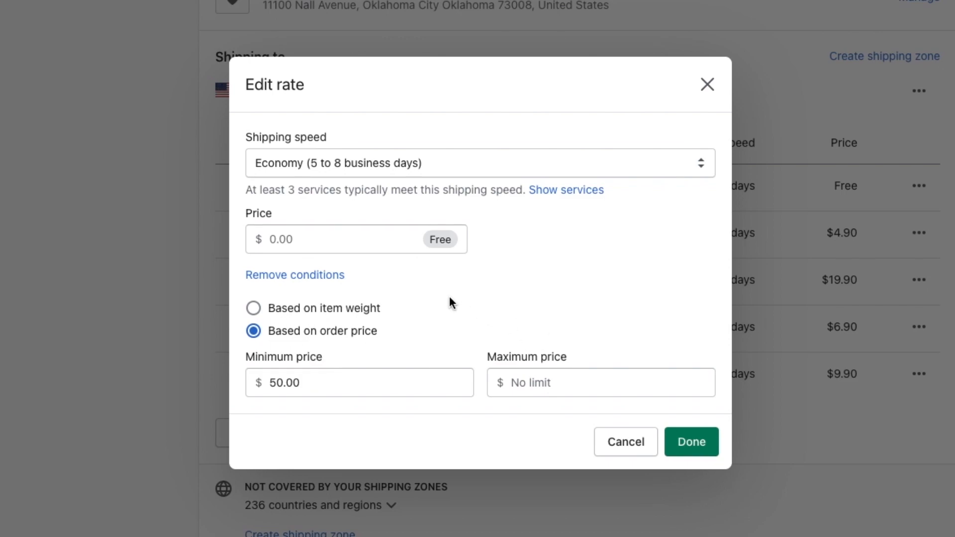
click(624, 446)
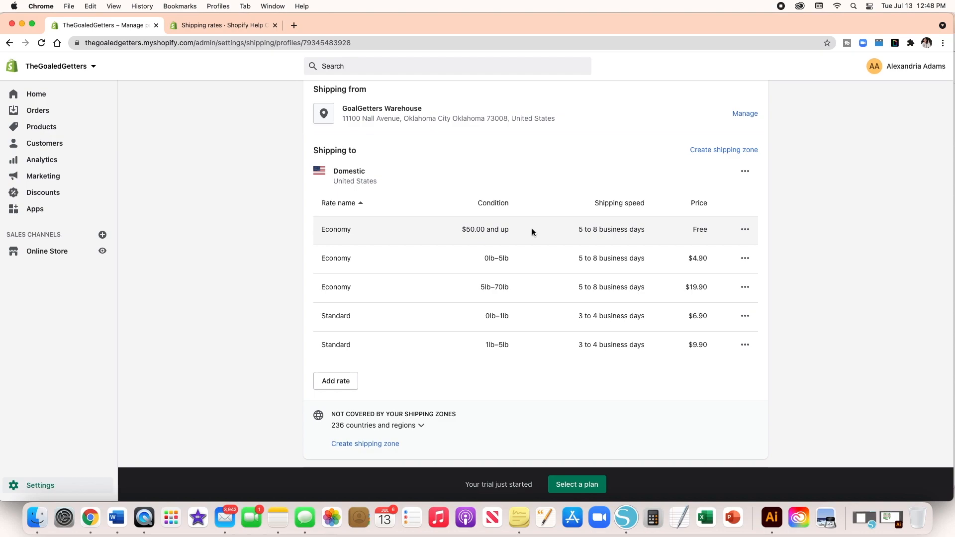
- Open the Domestic shipping zone for editing, and select and deselect Rest of world
scroll(532, 231, up, 1)
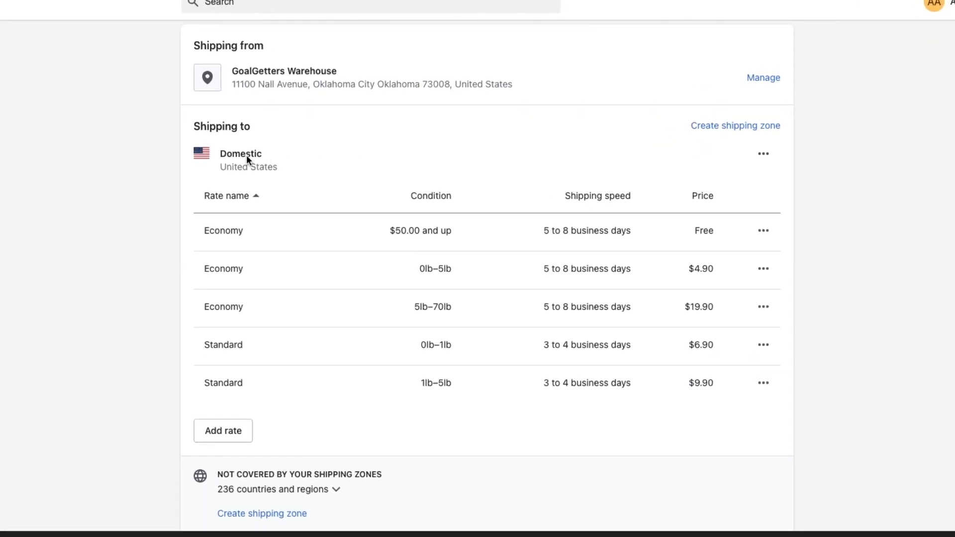
click(762, 154)
click(751, 185)
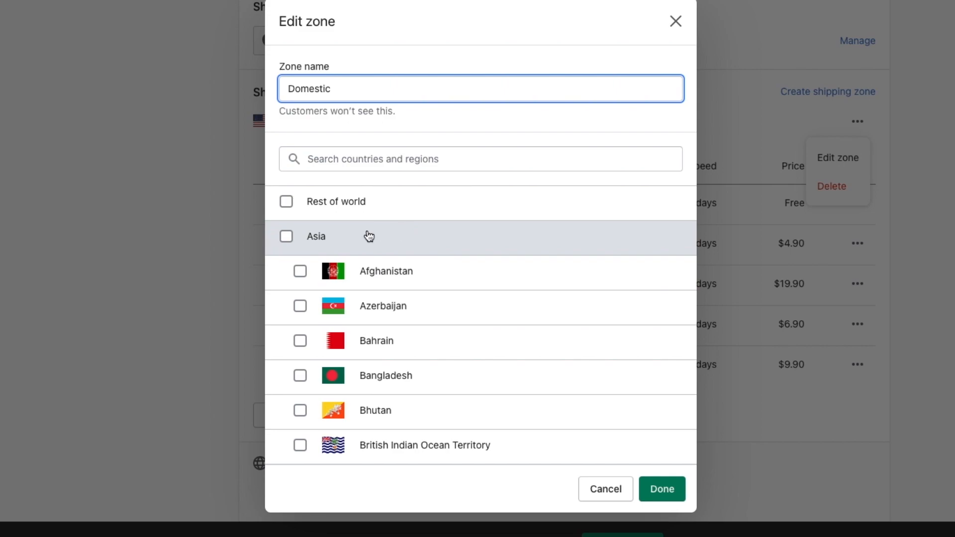
click(287, 204)
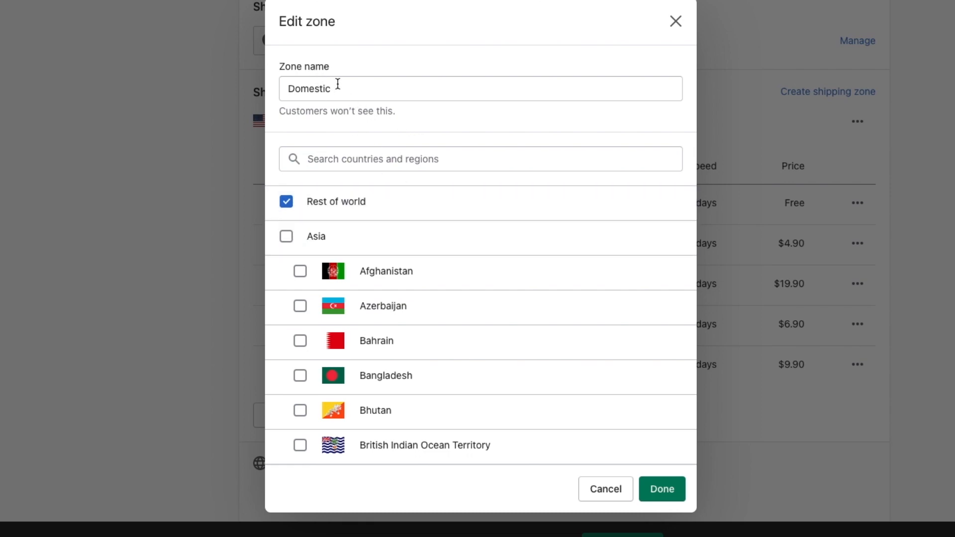
click(286, 204)
- Add the whole of Europe to the Domestic shipping zone and apply the zone edit
scroll(302, 222, down, 4)
scroll(304, 222, down, 20)
scroll(304, 221, down, 4)
scroll(304, 221, up, 2)
click(289, 211)
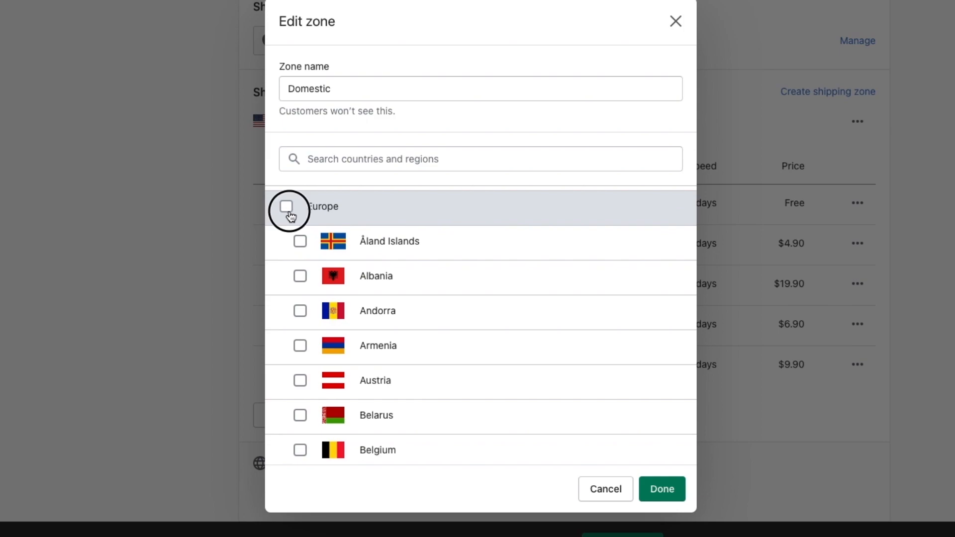
click(660, 488)
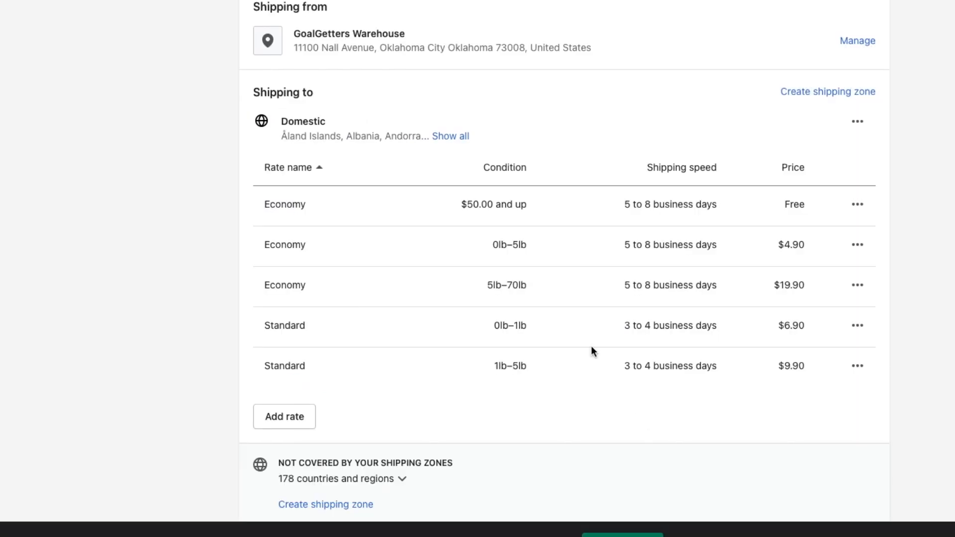
scroll(416, 186, up, 1)
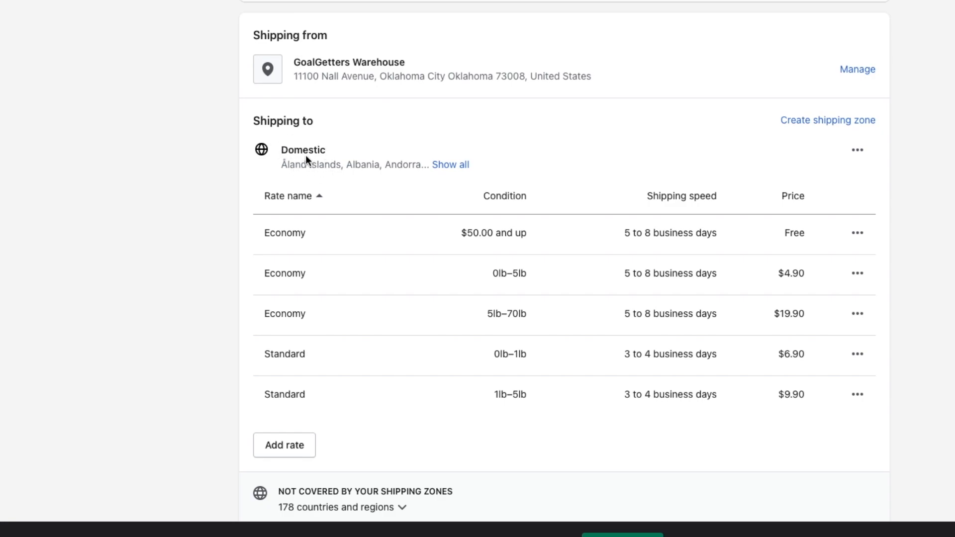
- Expand the Domestic zone's country list, try removing Europe from the zone, and cancel the zone edit
click(447, 166)
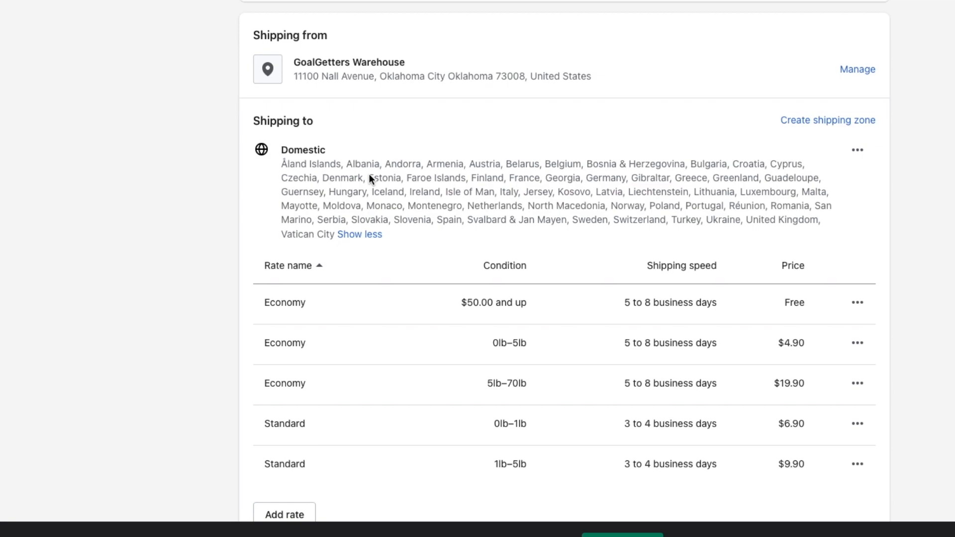
click(856, 150)
click(843, 186)
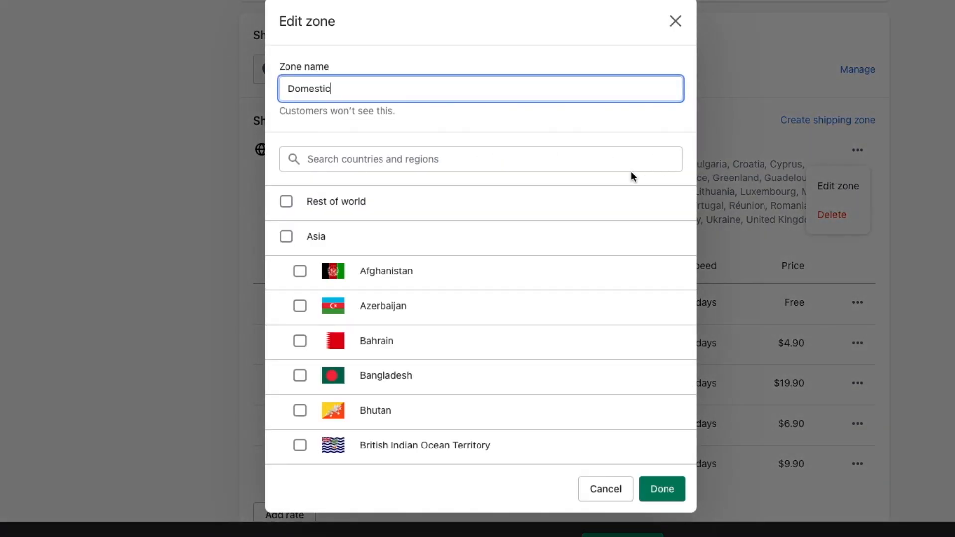
scroll(309, 248, down, 8)
scroll(309, 248, down, 15)
scroll(309, 247, down, 7)
click(287, 219)
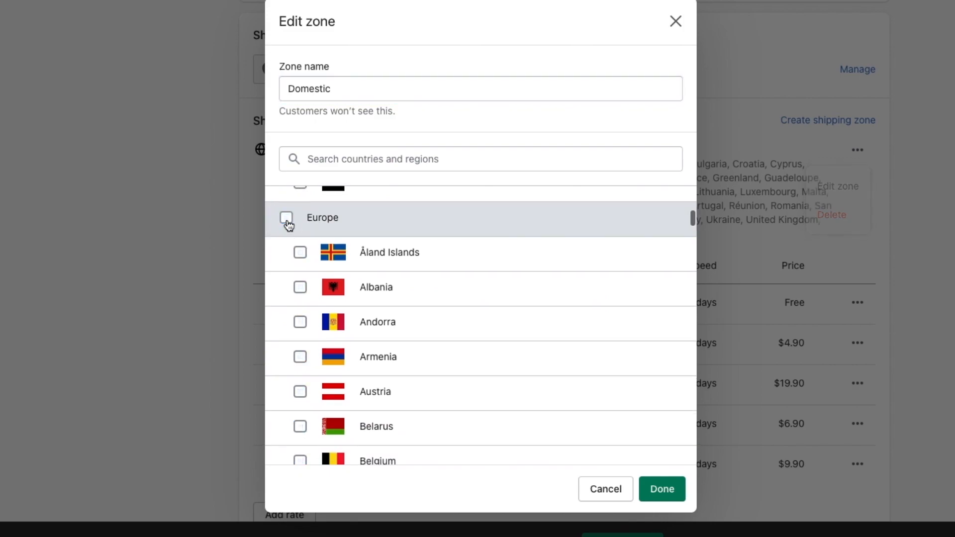
click(645, 488)
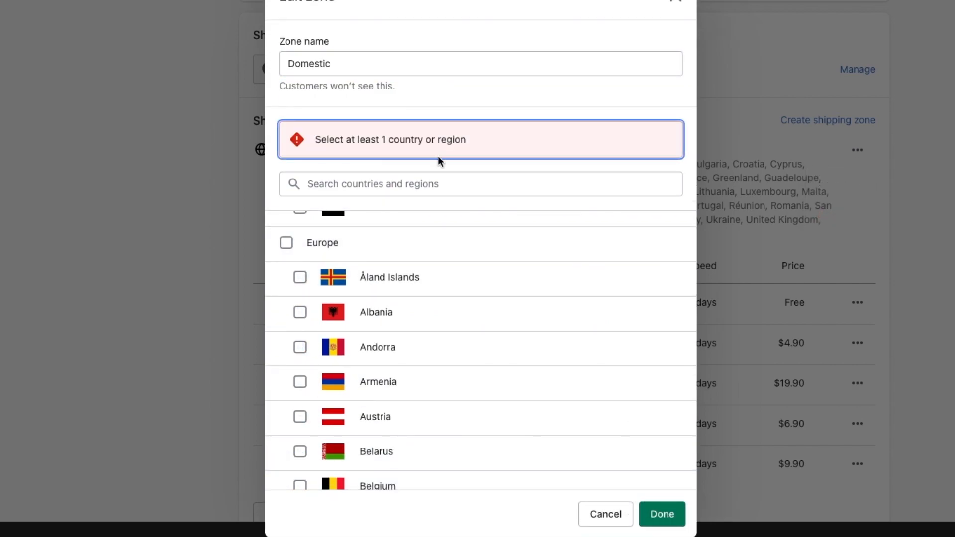
click(598, 514)
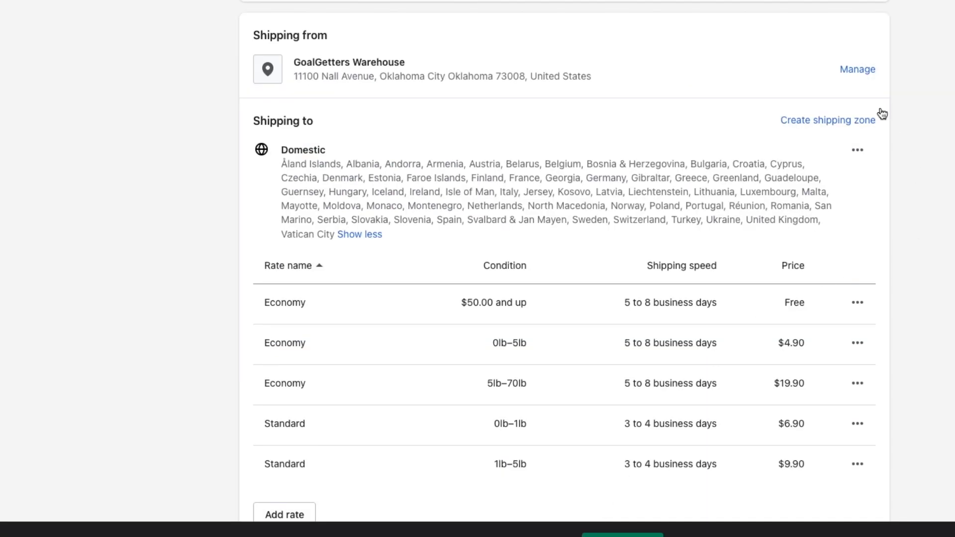
- Start a new shipping zone named GOAL ZONE and search its countries and regions for United States
scroll(842, 148, down, 1)
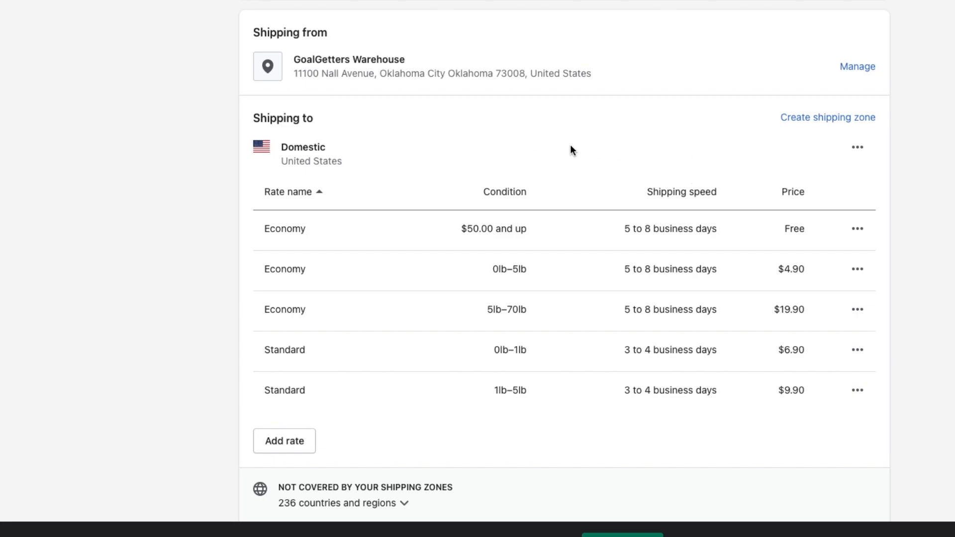
click(827, 119)
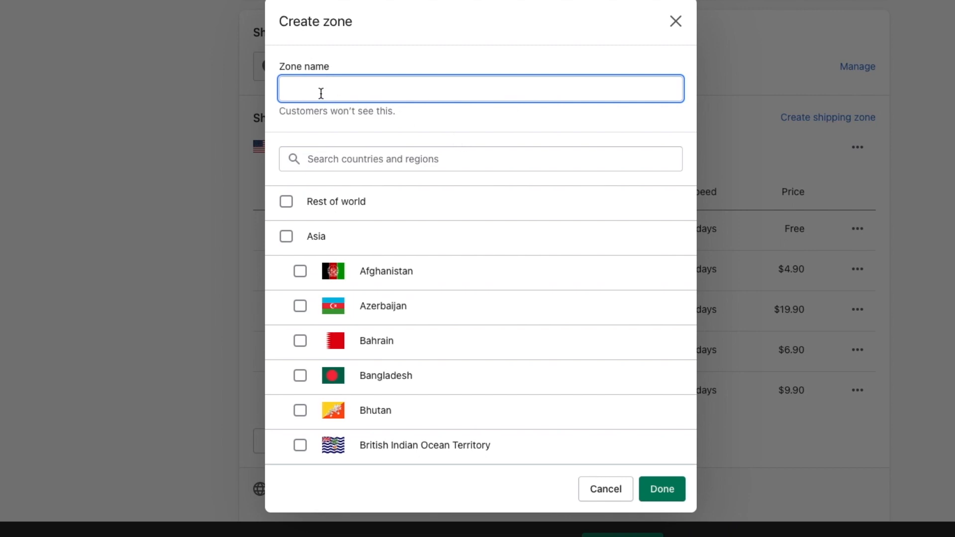
text(GOAL ZONE)
click(315, 161)
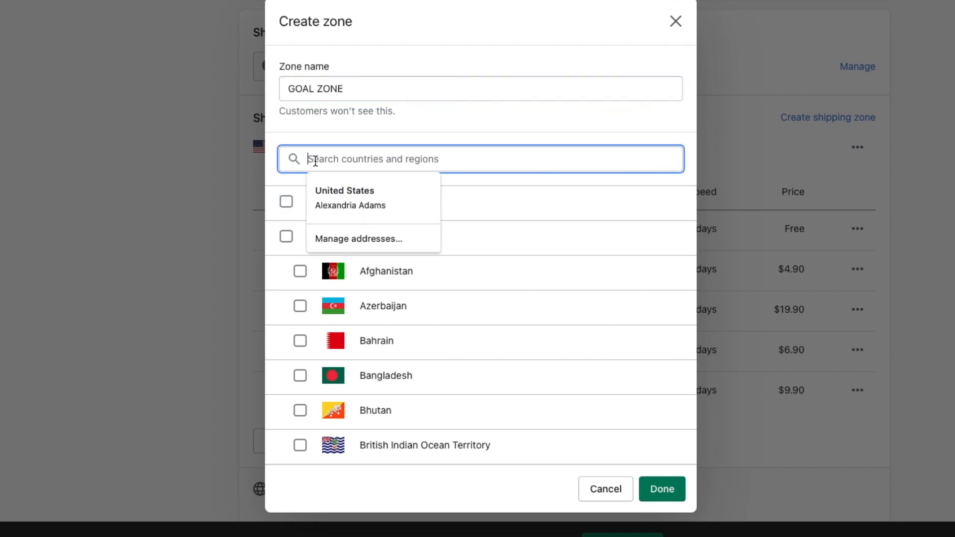
click(352, 193)
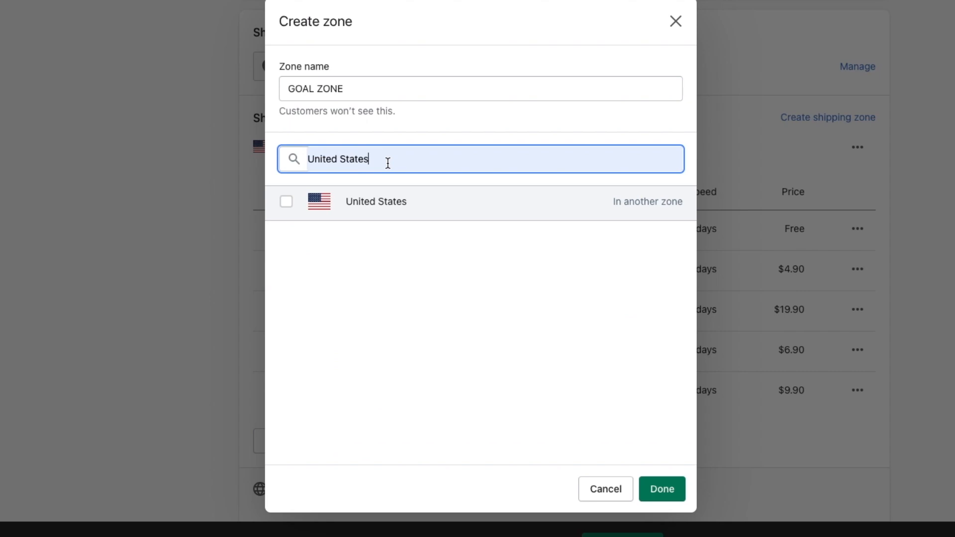
- Replace the country search with EUR, clear the search again, and cancel the new zone
key(BackSpace)
key(BackSpace)
key(BackSpace)
key(BackSpace)
key(BackSpace)
key(BackSpace)
key(BackSpace)
key(BackSpace)
key(BackSpace)
key(BackSpace)
key(BackSpace)
key(BackSpace)
key(BackSpace)
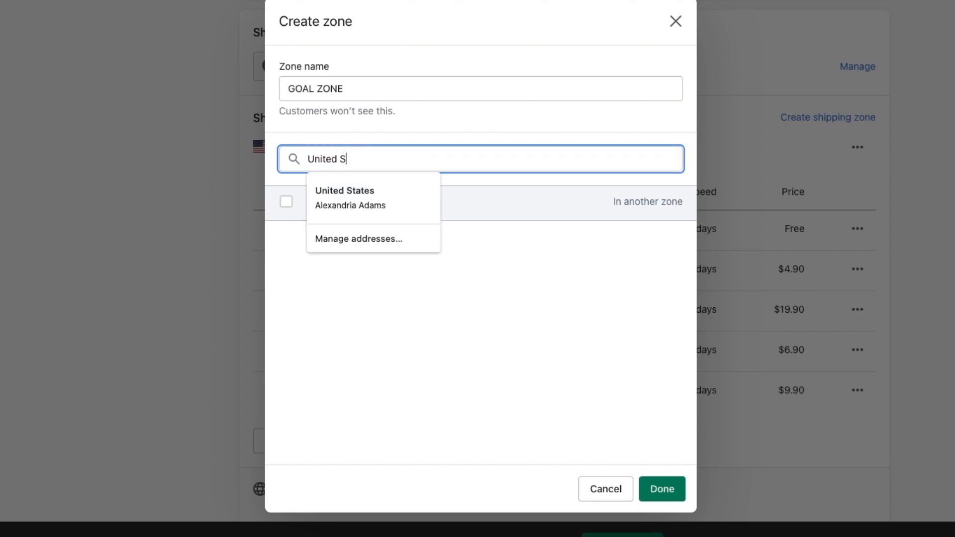
text(EUR)
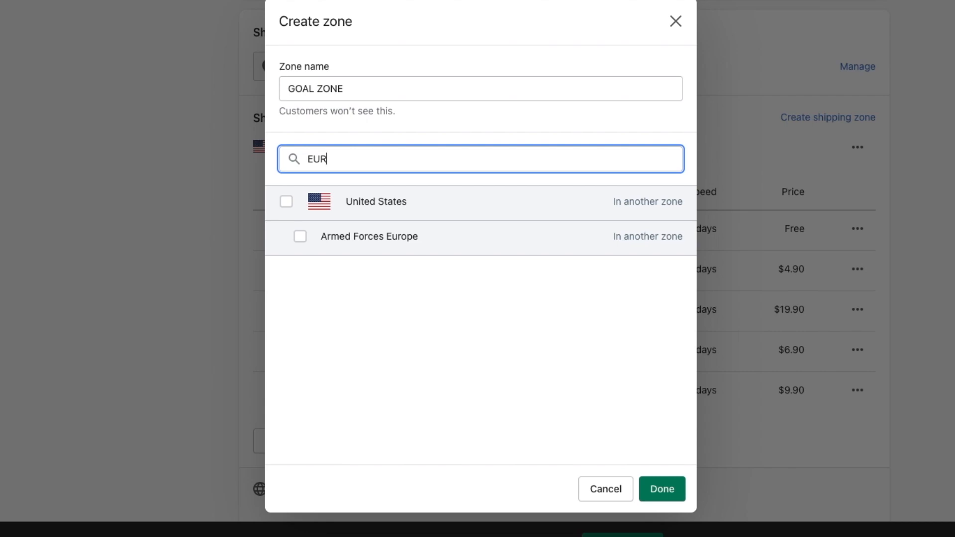
key(BackSpace)
key(BackSpace)
key(BackSpace)
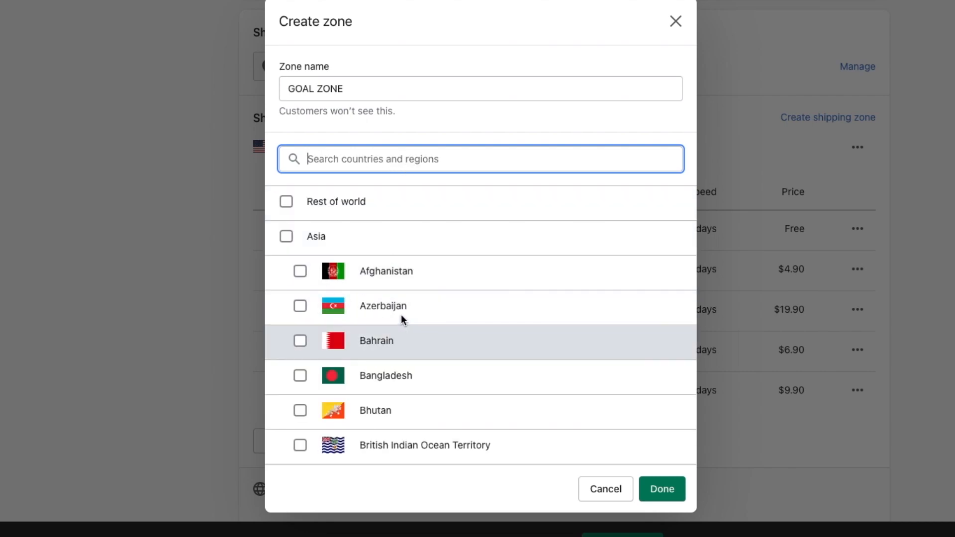
scroll(403, 319, down, 5)
scroll(401, 314, down, 4)
scroll(400, 314, up, 10)
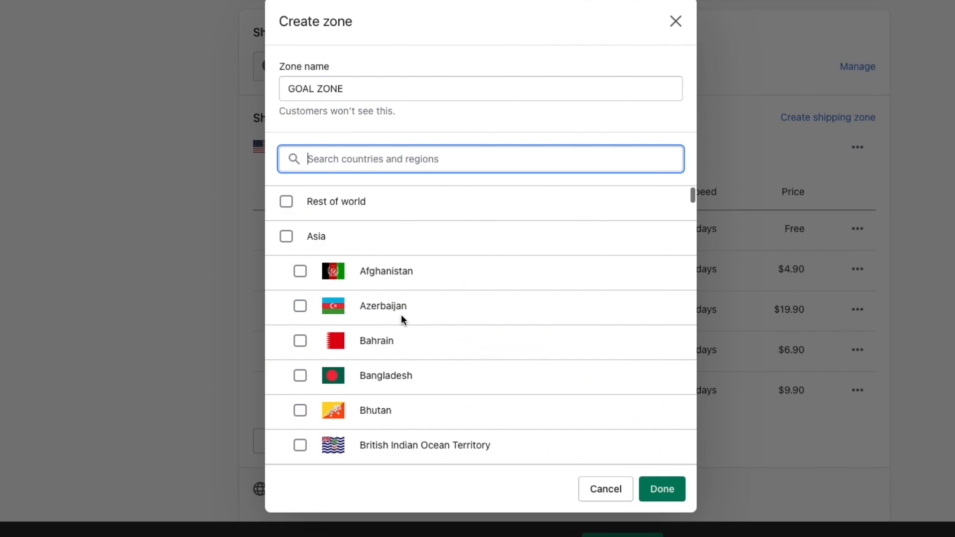
click(596, 486)
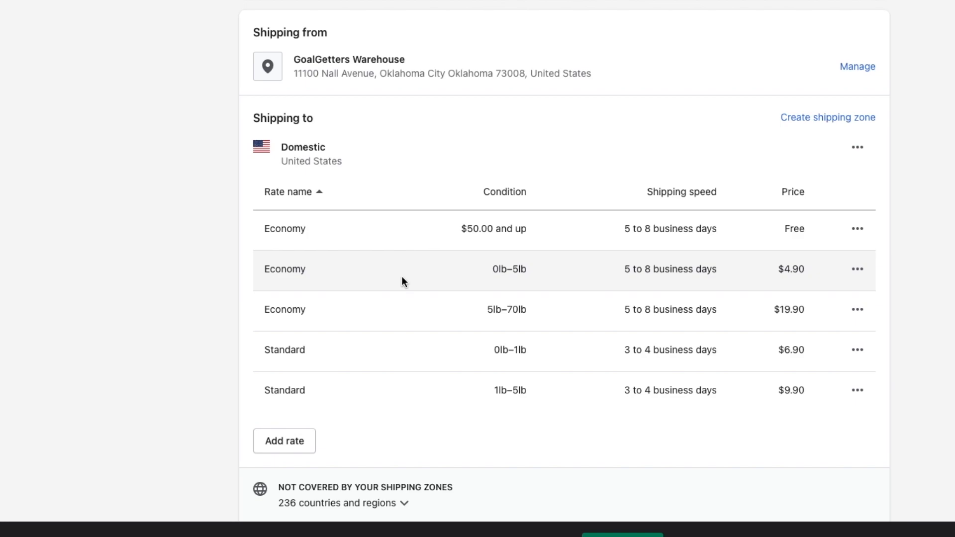
- Delete the 0lb–5lb and 5lb–70lb Economy rates from the Domestic shipping zone
scroll(402, 279, down, 1)
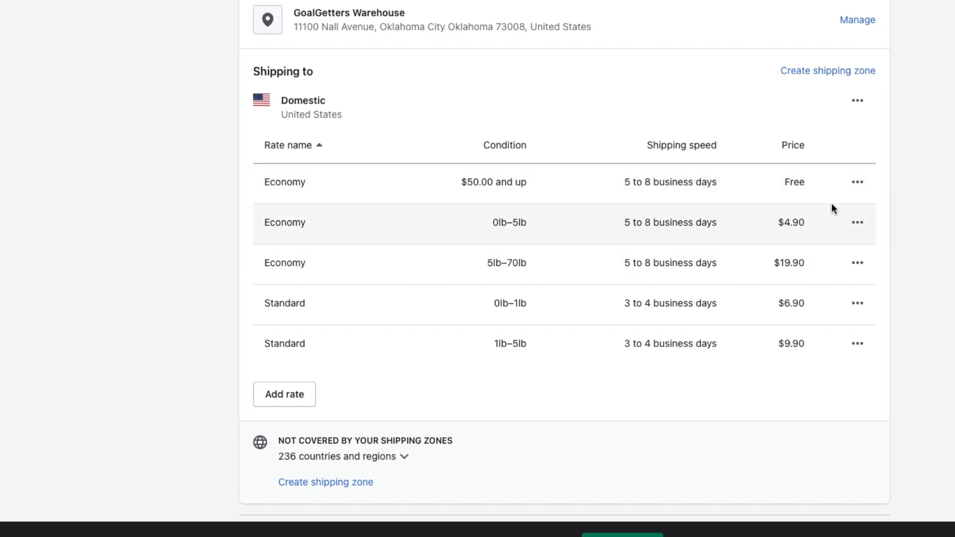
click(858, 224)
click(824, 284)
click(857, 223)
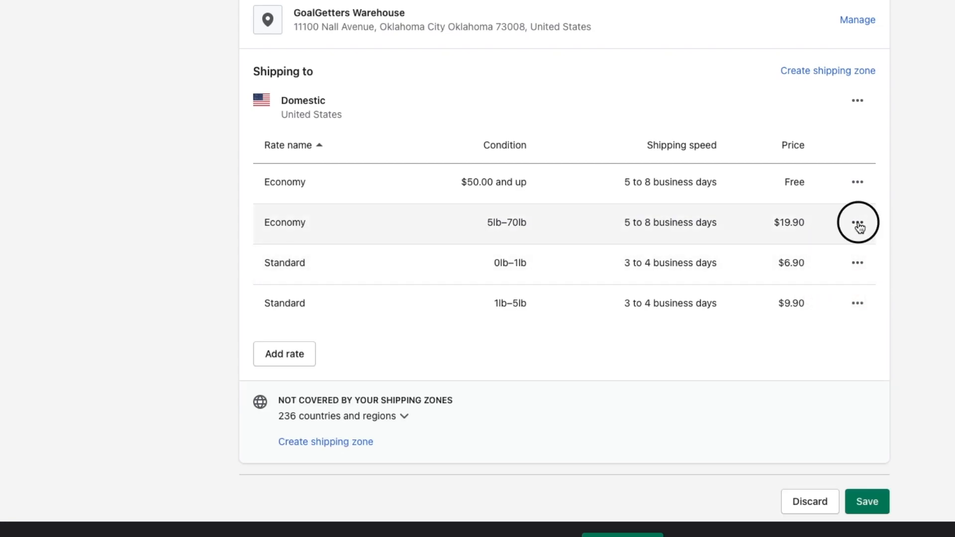
click(832, 284)
- Delete both Standard rates from the Domestic shipping zone and save the shipping profile
click(858, 260)
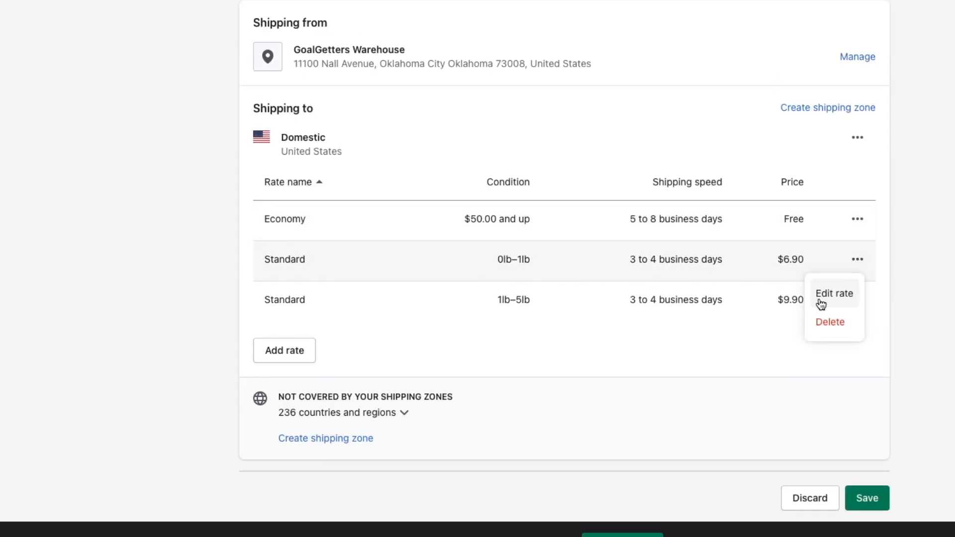
click(829, 323)
click(857, 301)
click(829, 362)
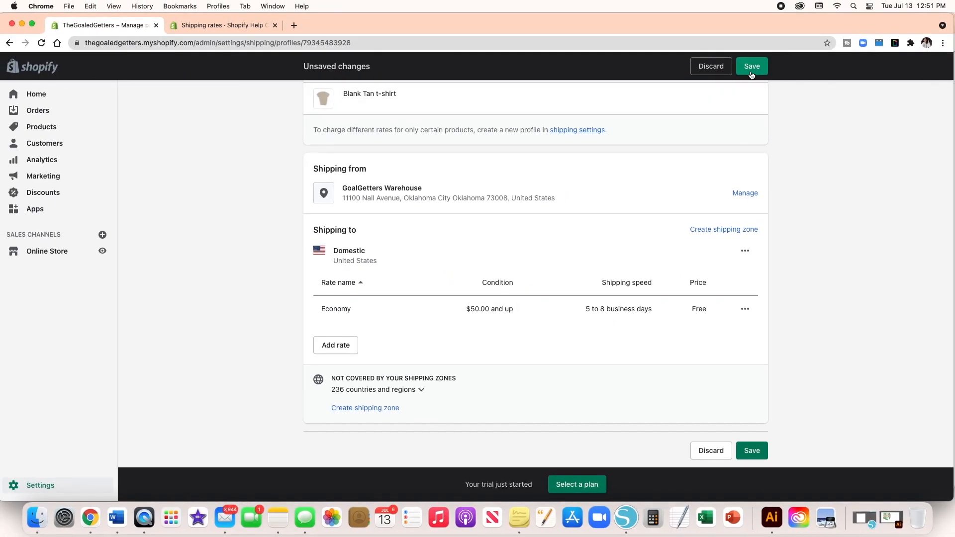
click(752, 70)
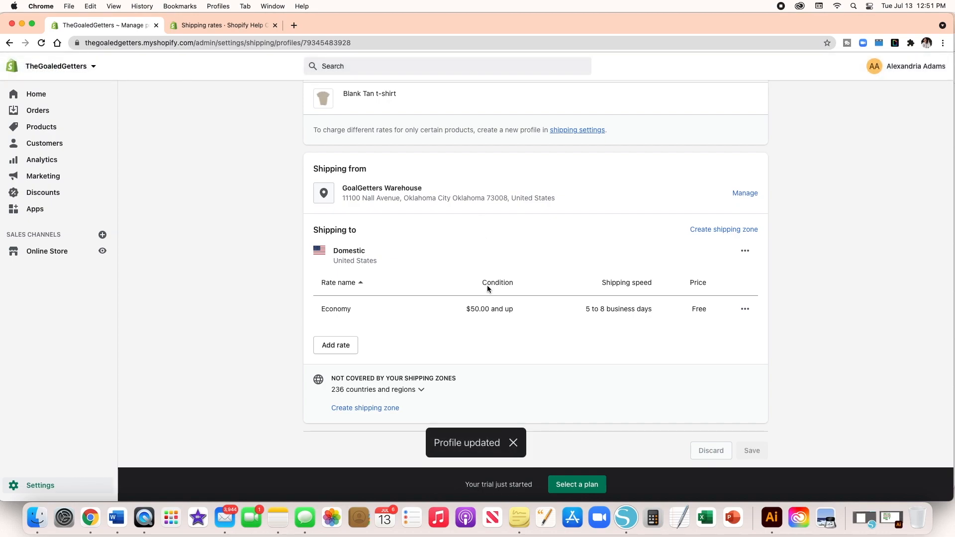
- Clear the Economy rate's minimum price, remove its conditions, and apply the rate edit
click(744, 309)
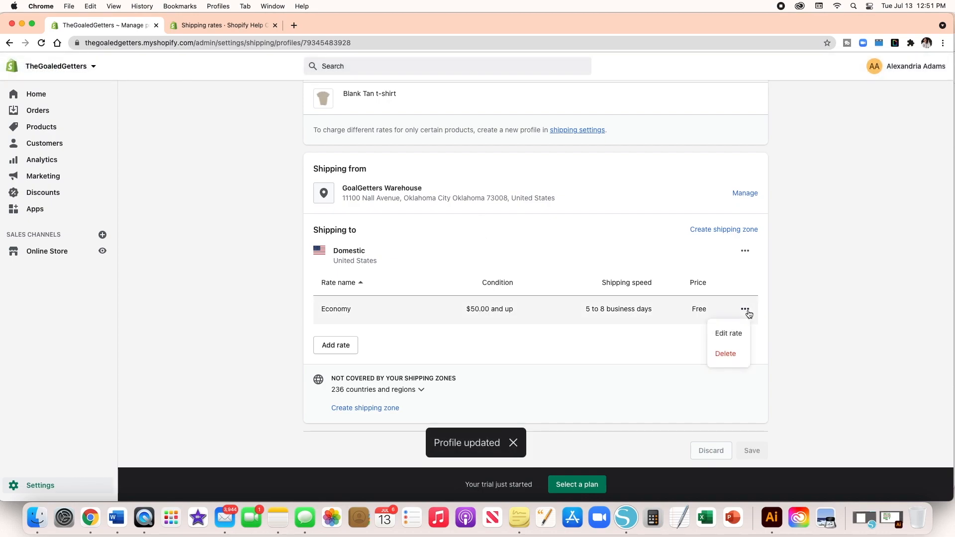
click(727, 333)
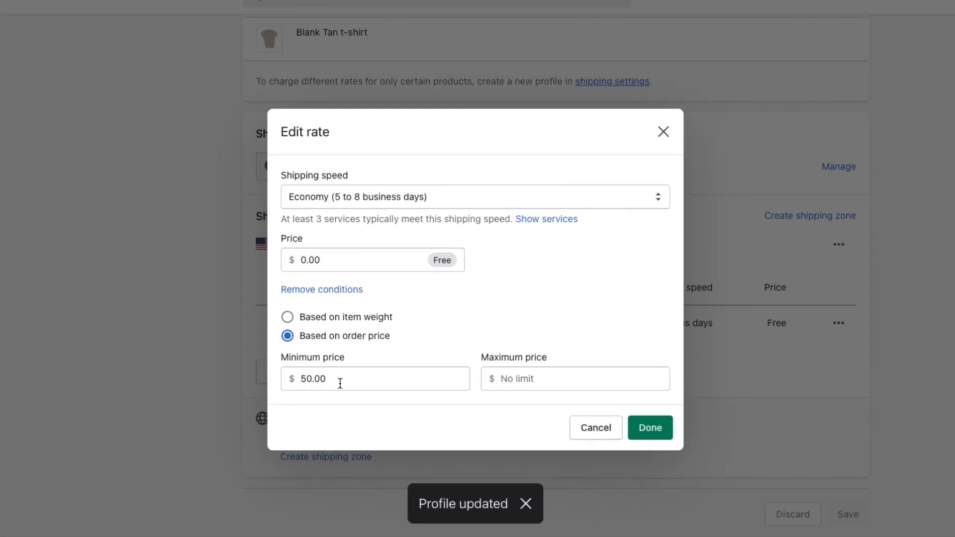
click(377, 402)
key(BackSpace)
key(BackSpace)
key(BackSpace)
key(BackSpace)
key(BackSpace)
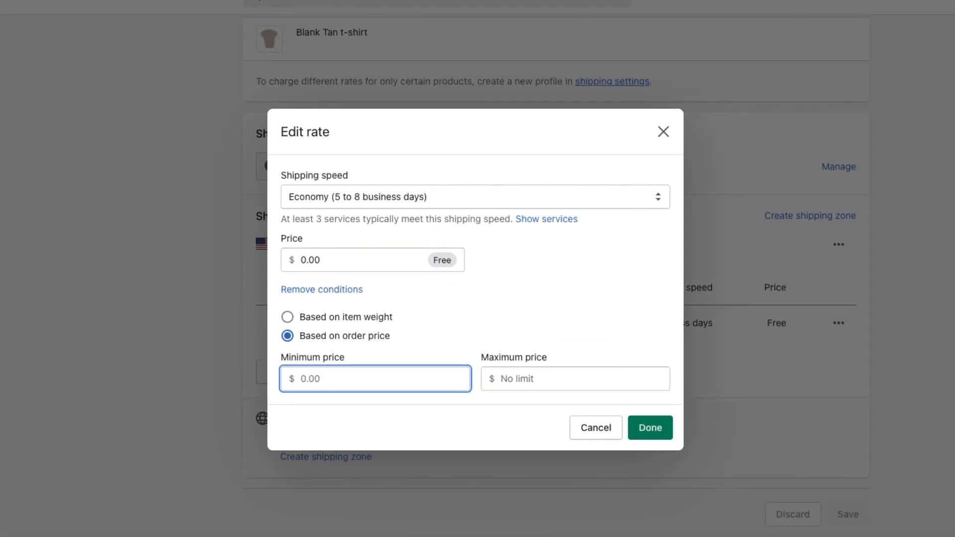
click(314, 290)
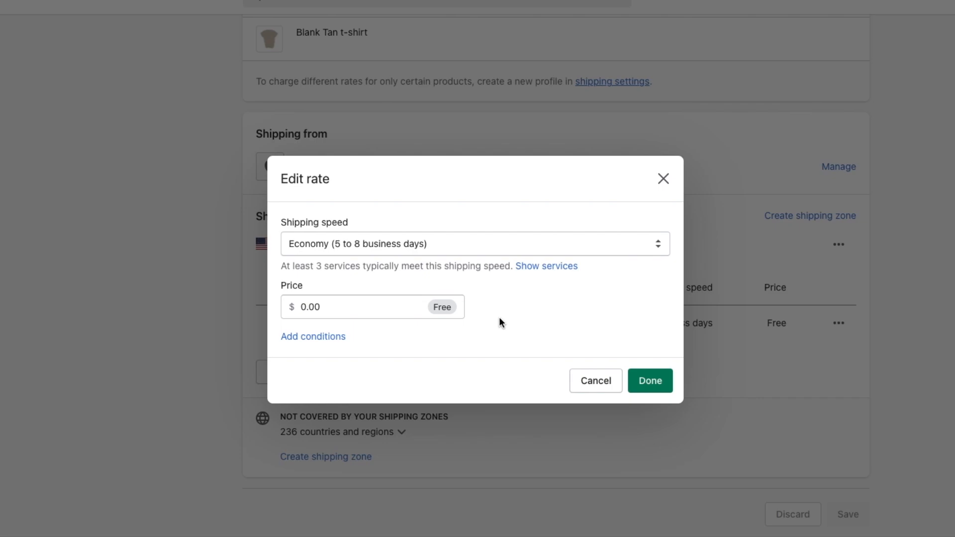
click(642, 381)
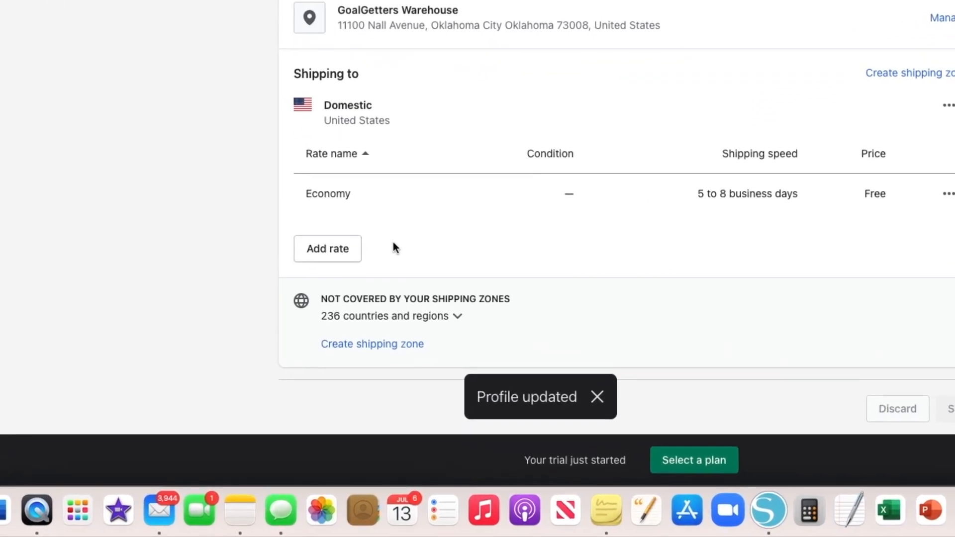
- Open the form for creating another shipping zone and cancel it
click(353, 328)
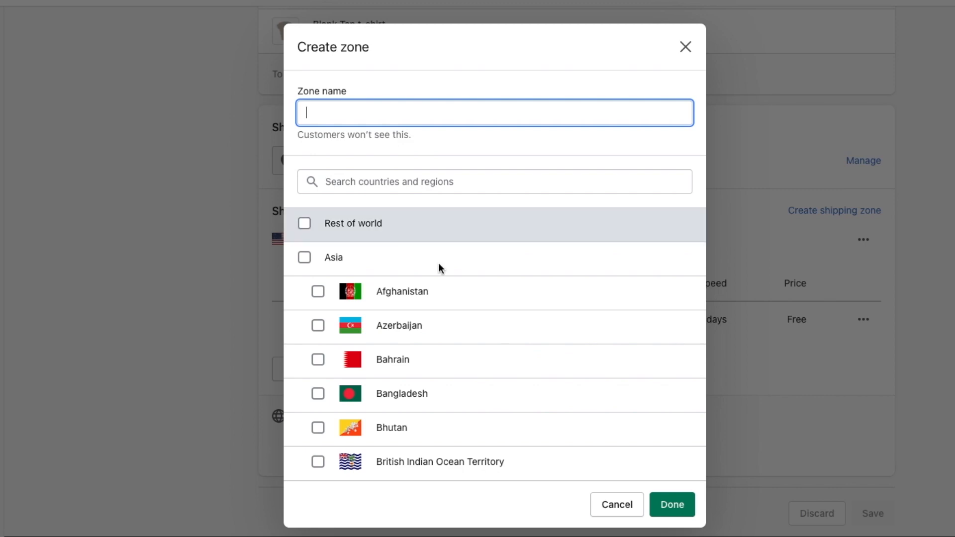
click(616, 505)
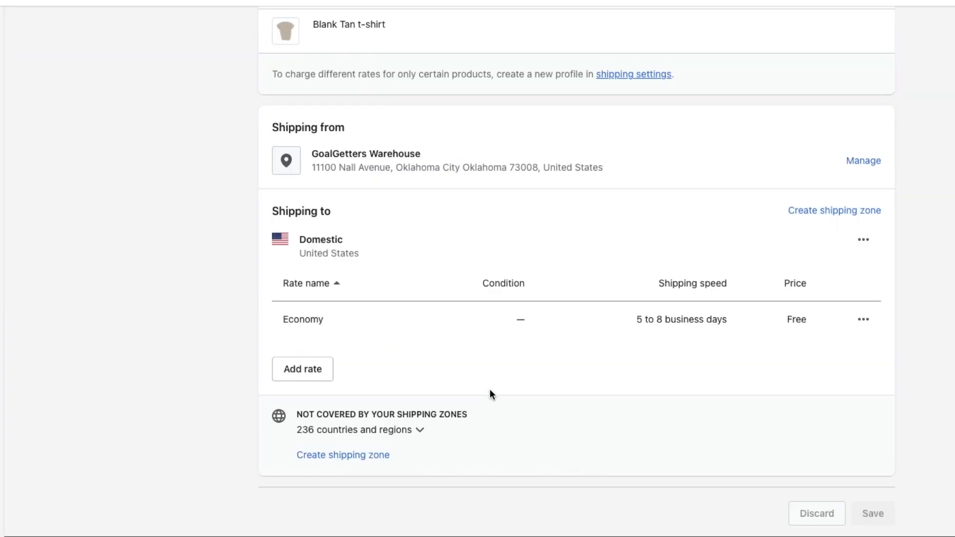
- Start adding a rate to the Domestic zone, and add and remove its conditions
click(320, 379)
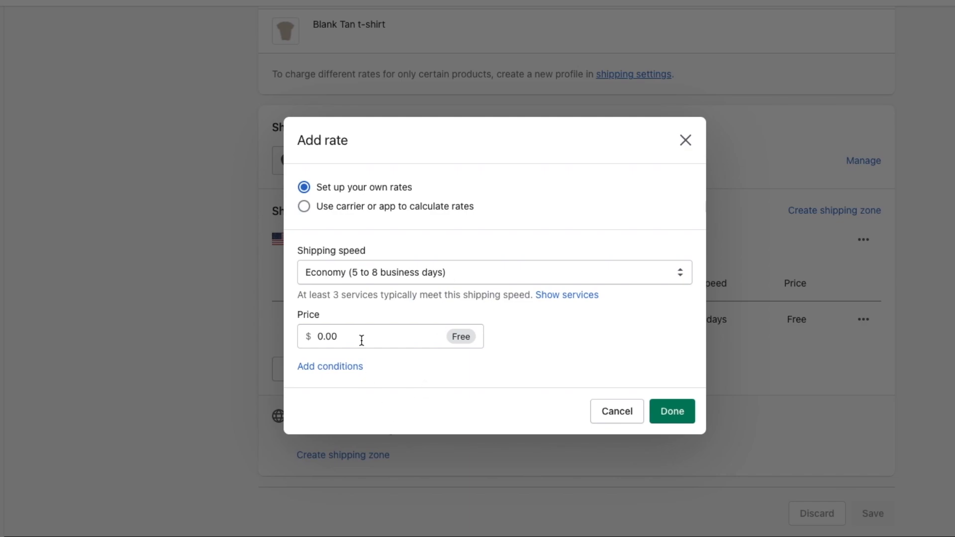
click(328, 367)
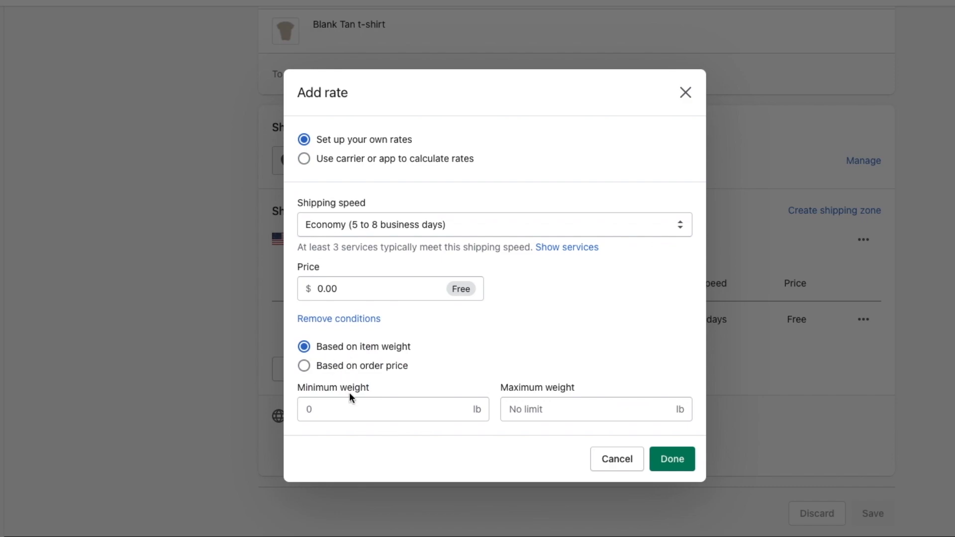
click(354, 319)
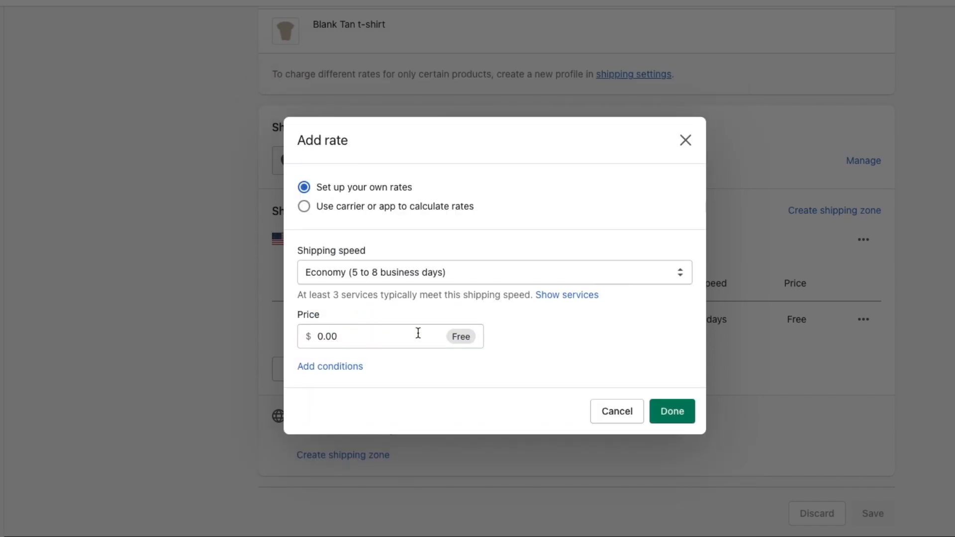
- Try a carrier-calculated rate using USPS with the First Class Mail service, and cancel adding the rate
click(304, 206)
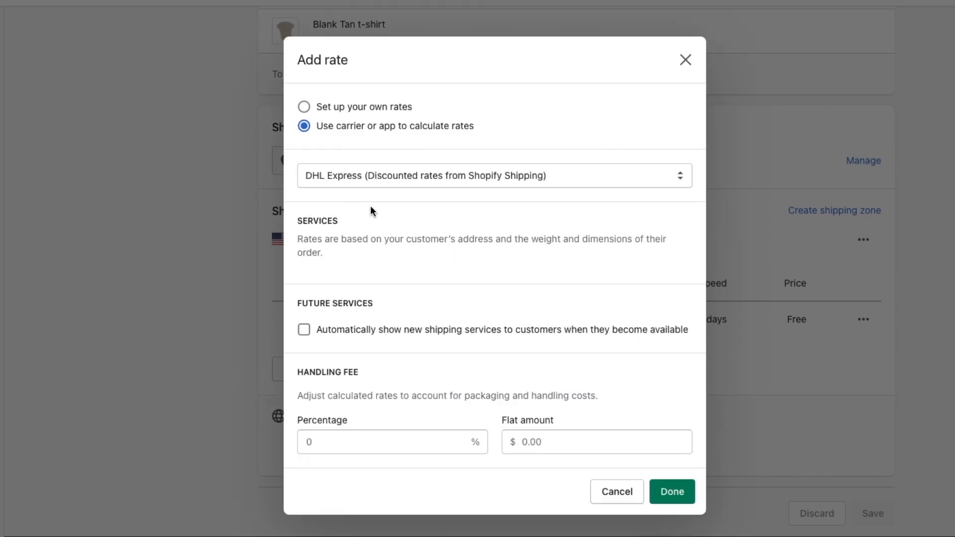
click(372, 178)
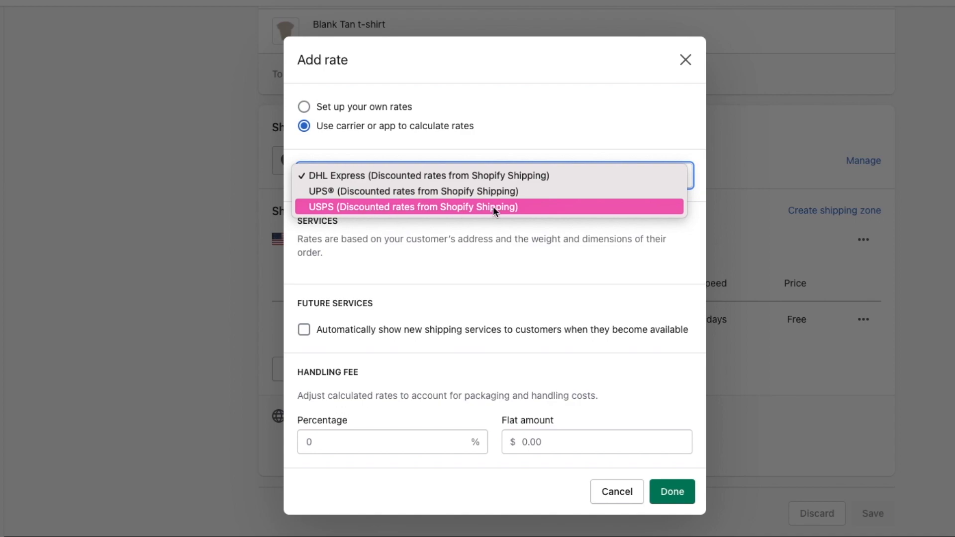
click(412, 206)
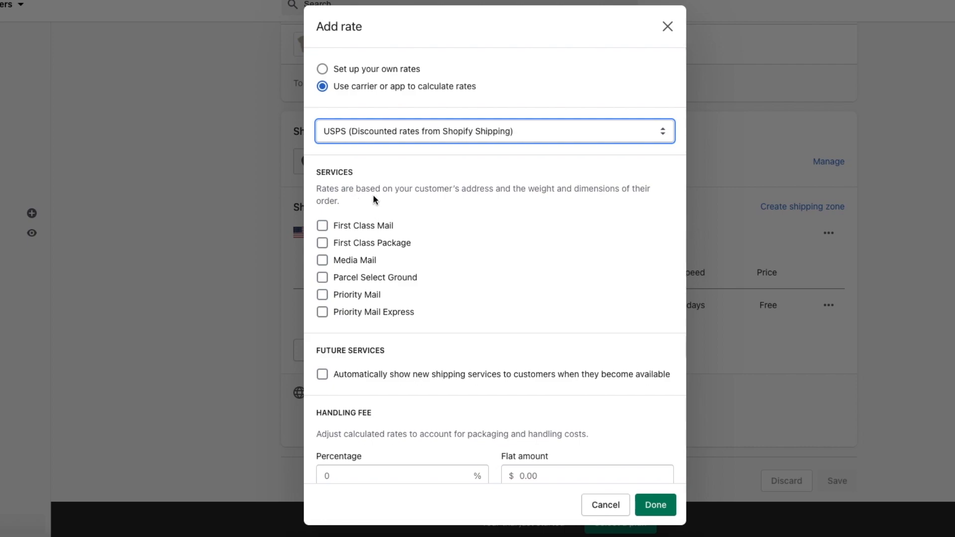
click(322, 226)
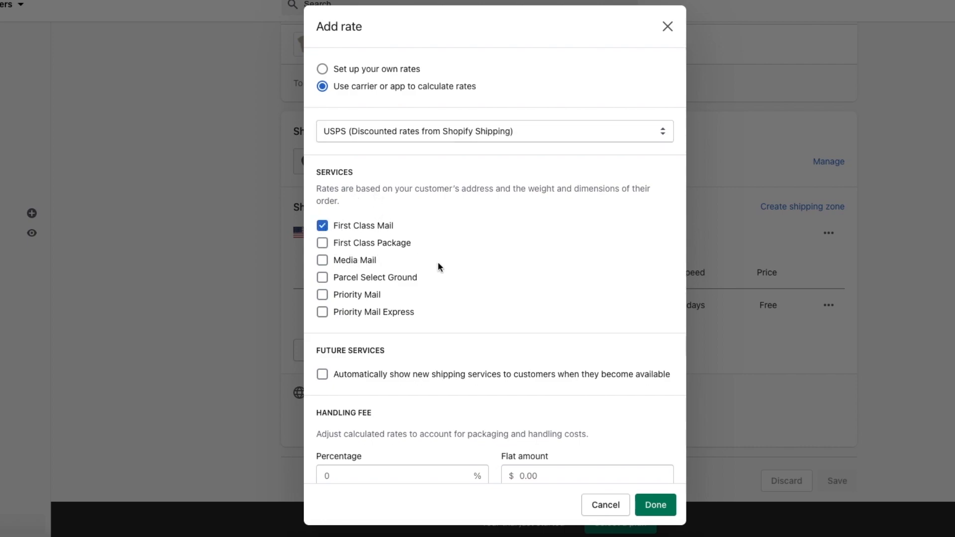
scroll(438, 267, down, 1)
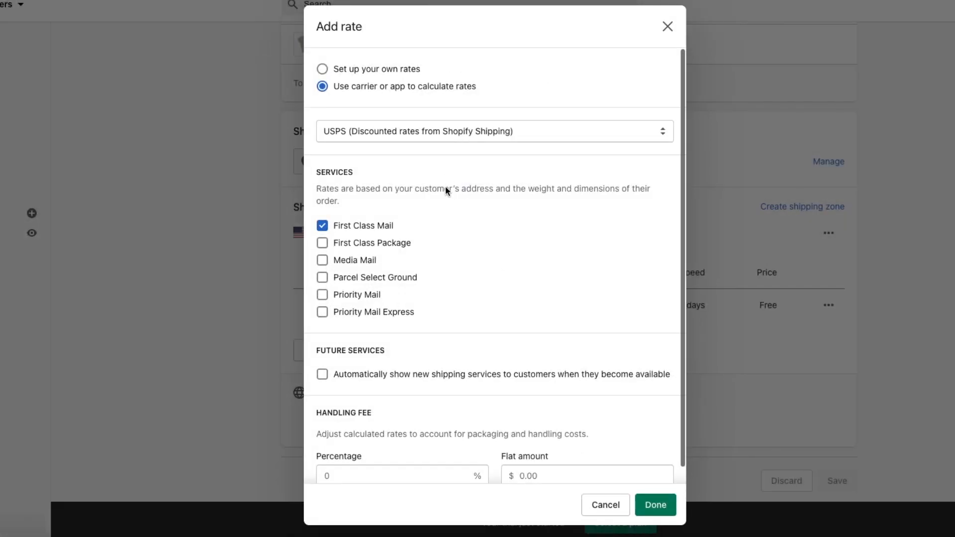
click(614, 504)
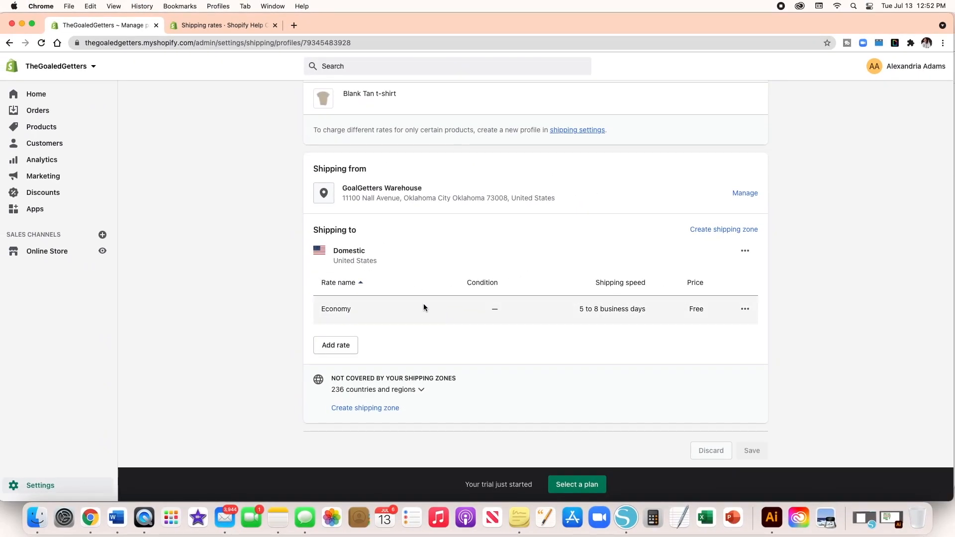
- Open the Domestic zone's Economy rate for editing, review its shipping speed options, and cancel the edit
click(746, 309)
click(738, 333)
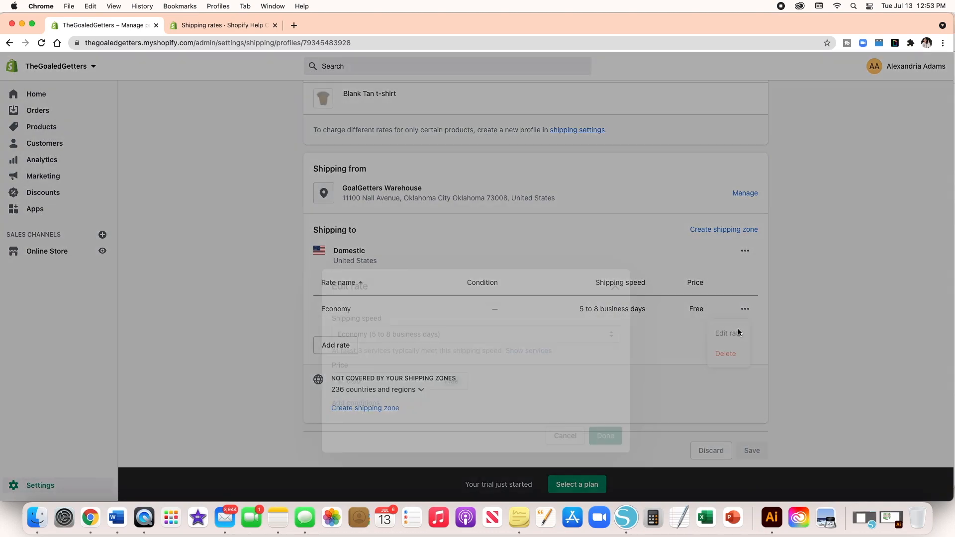
click(398, 245)
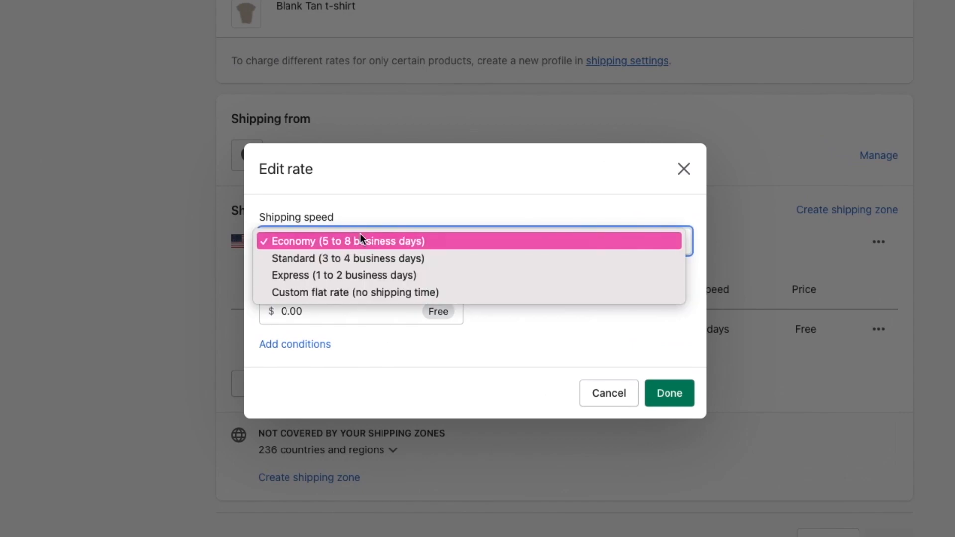
click(360, 239)
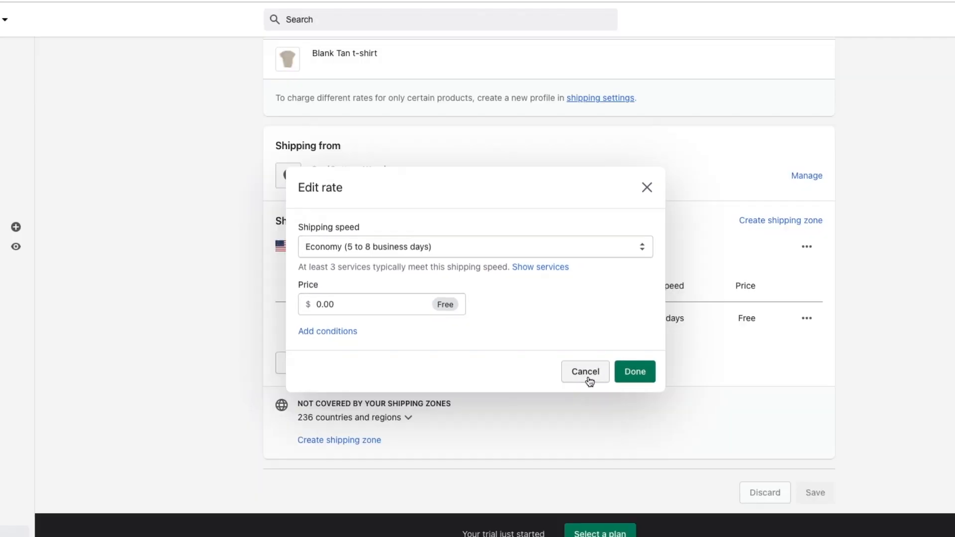
click(612, 403)
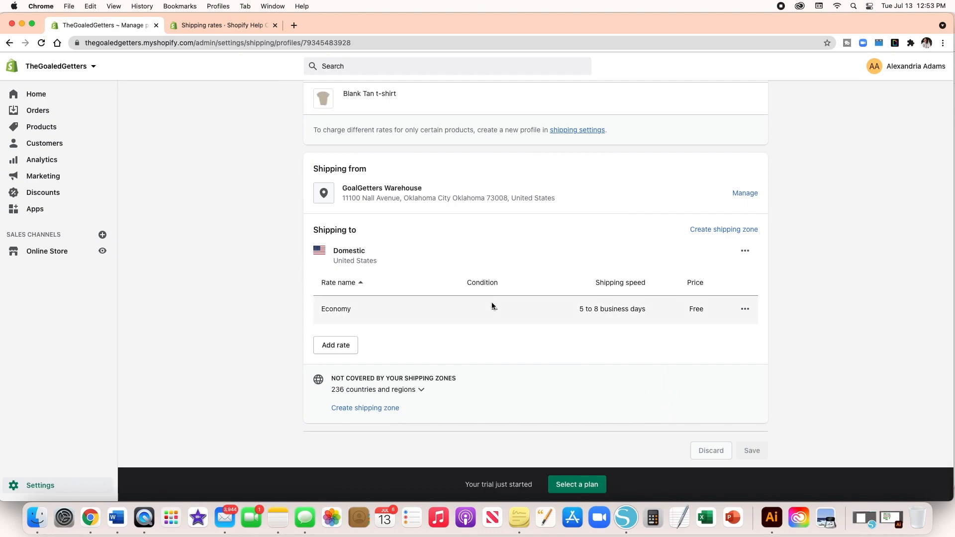
- Return from the general profile to the Shipping and delivery settings
scroll(492, 306, up, 4)
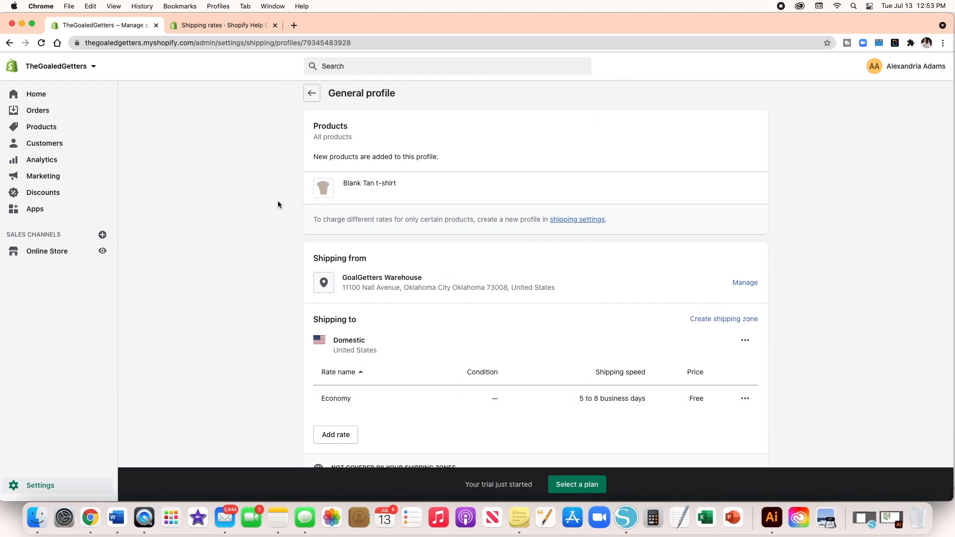
scroll(278, 201, up, 1)
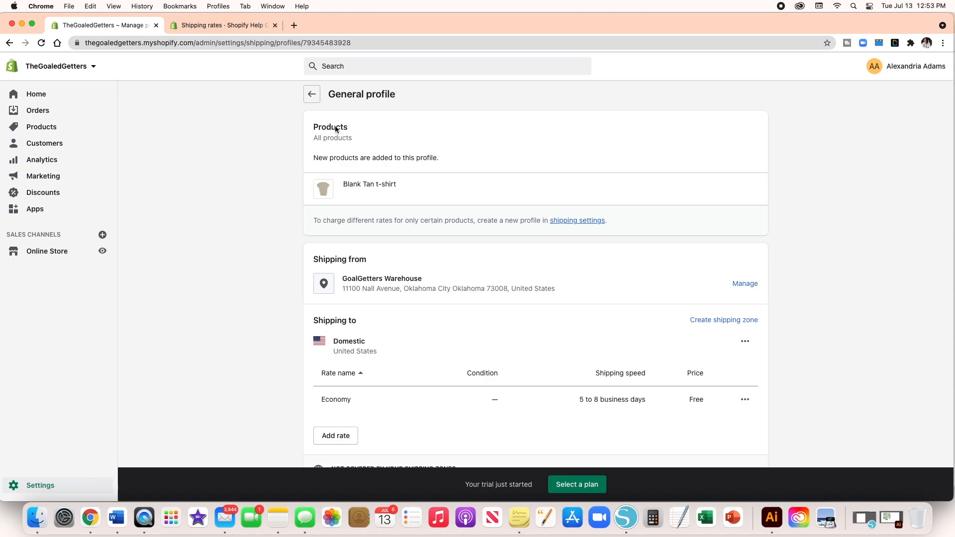
click(312, 94)
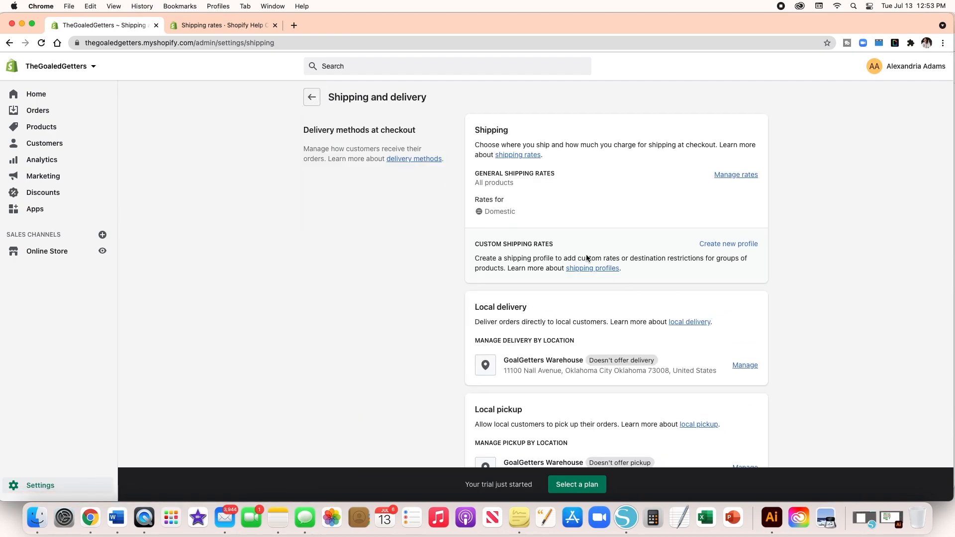
- Open the local delivery settings for GoalGetters Warehouse and mark the location as offering local delivery
scroll(586, 258, down, 2)
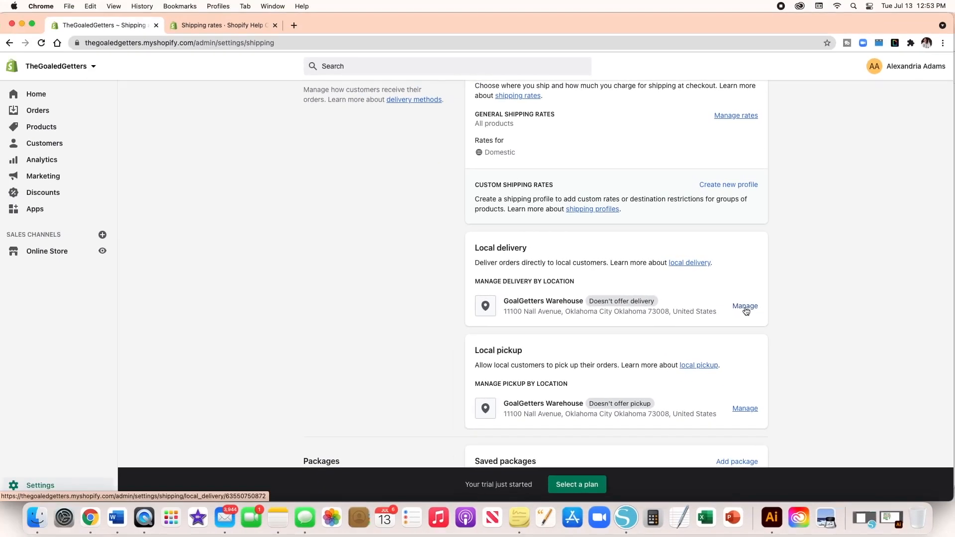
click(711, 324)
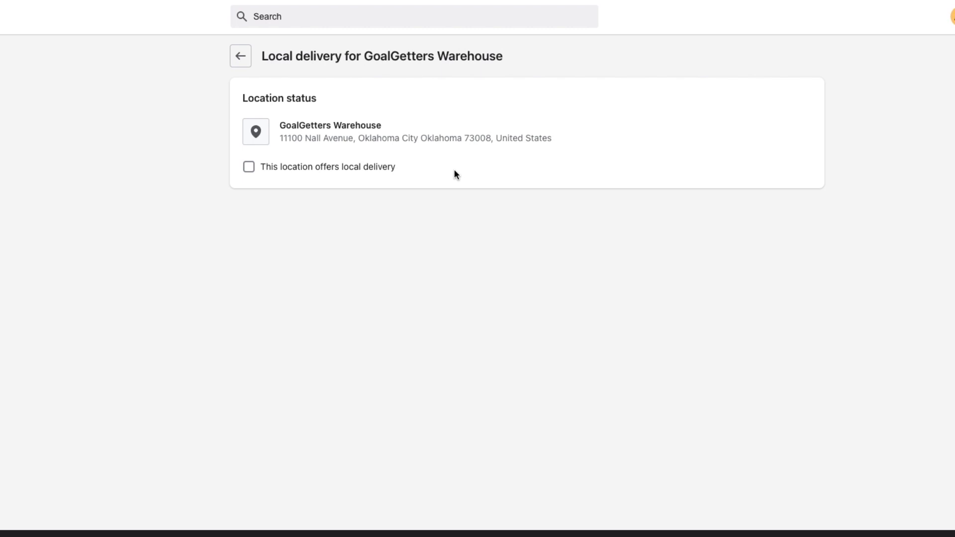
click(248, 169)
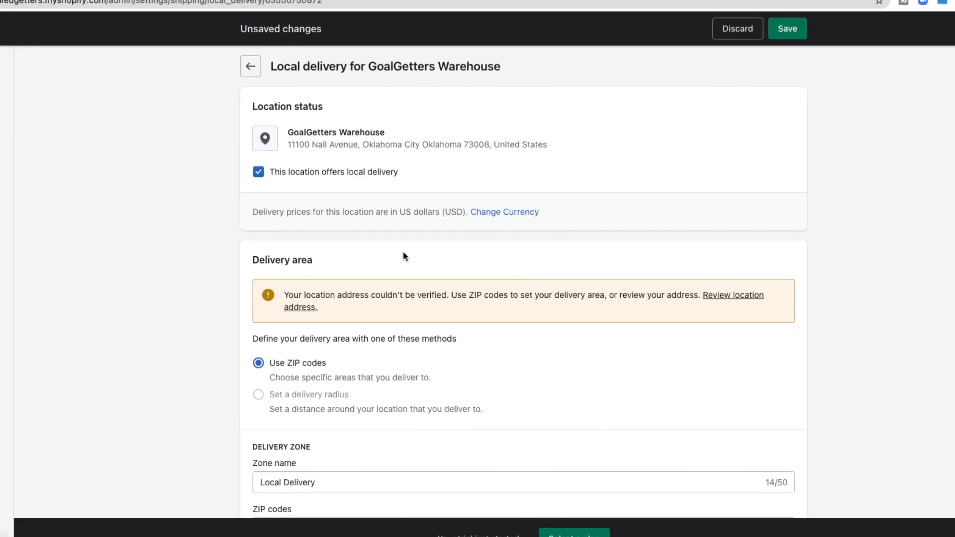
- Examine the delivery area and delivery zone options, then discard the local delivery changes and leave the page
scroll(403, 252, down, 1)
scroll(403, 252, down, 5)
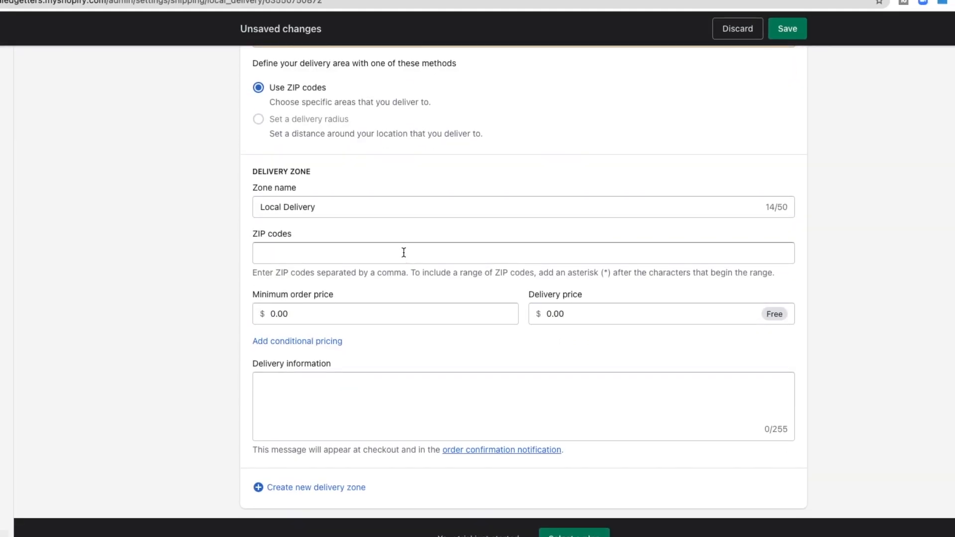
scroll(403, 252, up, 6)
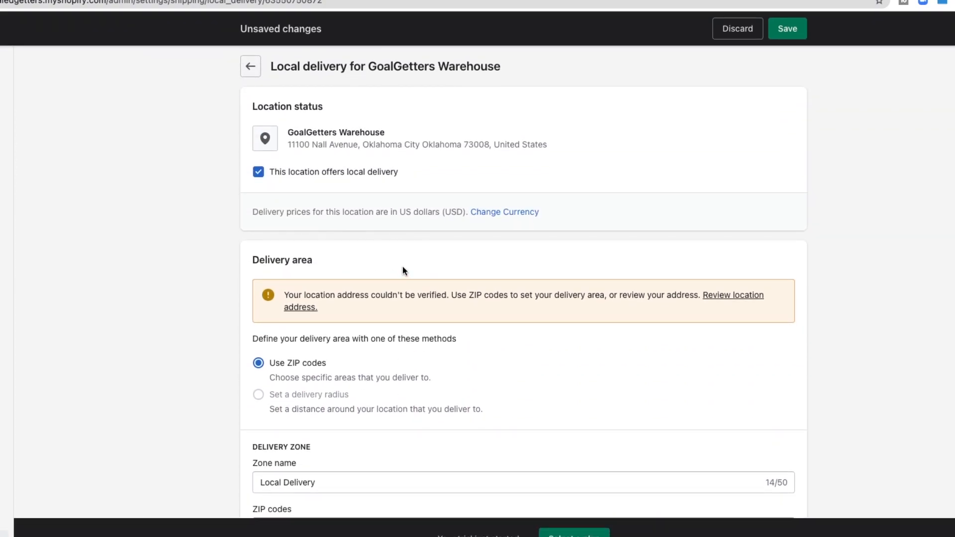
scroll(403, 270, down, 3)
scroll(402, 270, down, 2)
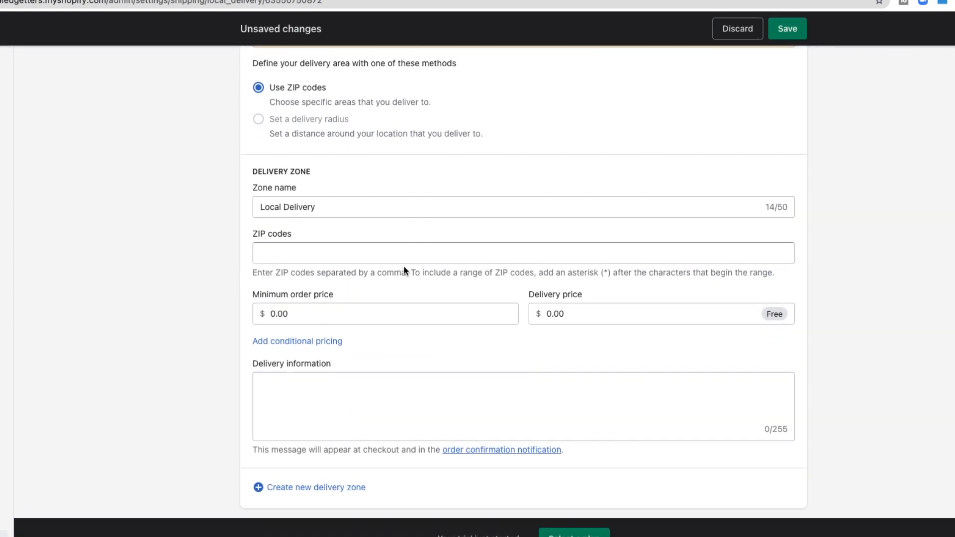
scroll(407, 270, up, 6)
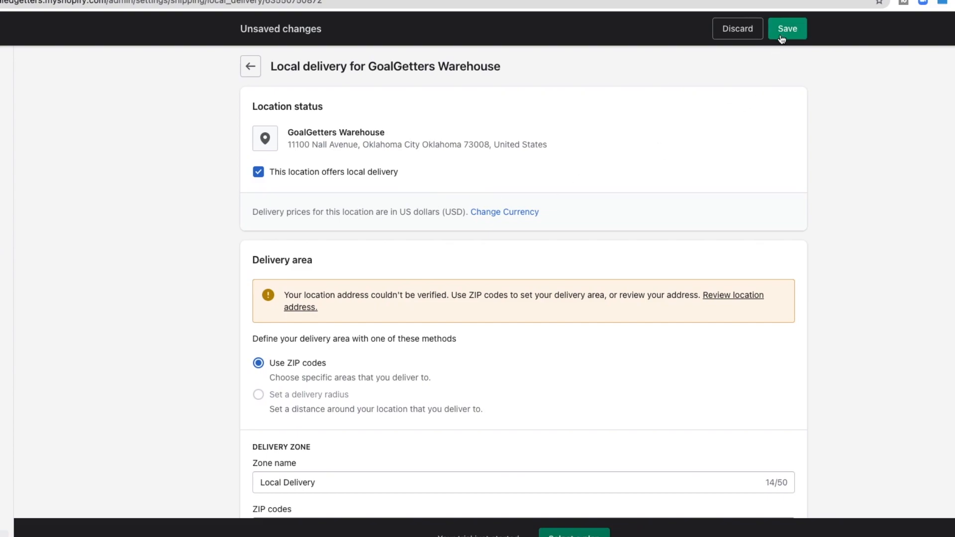
click(716, 35)
click(253, 70)
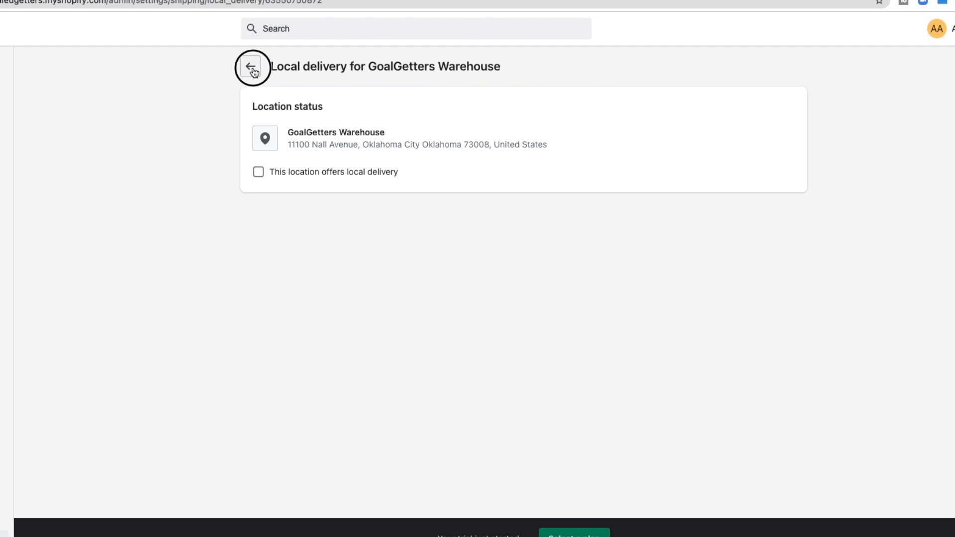
- Try local pickup for GoalGetters Warehouse, review its checkout information and pickup instructions, then turn it off and go back
scroll(563, 296, down, 5)
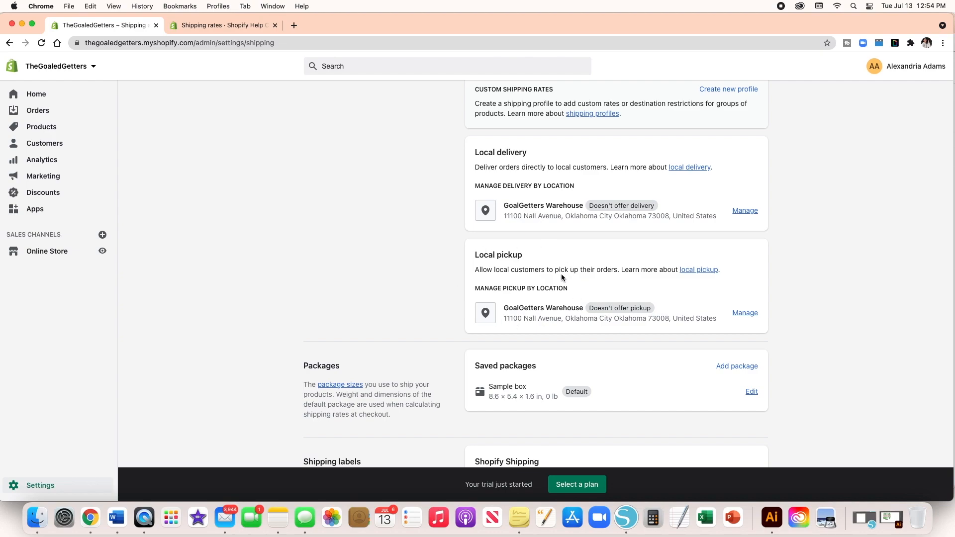
click(743, 313)
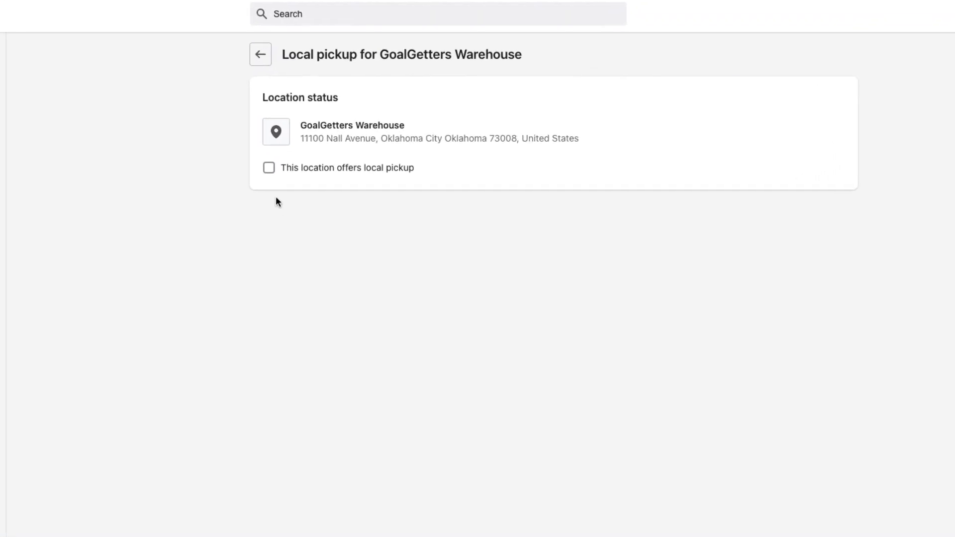
click(269, 169)
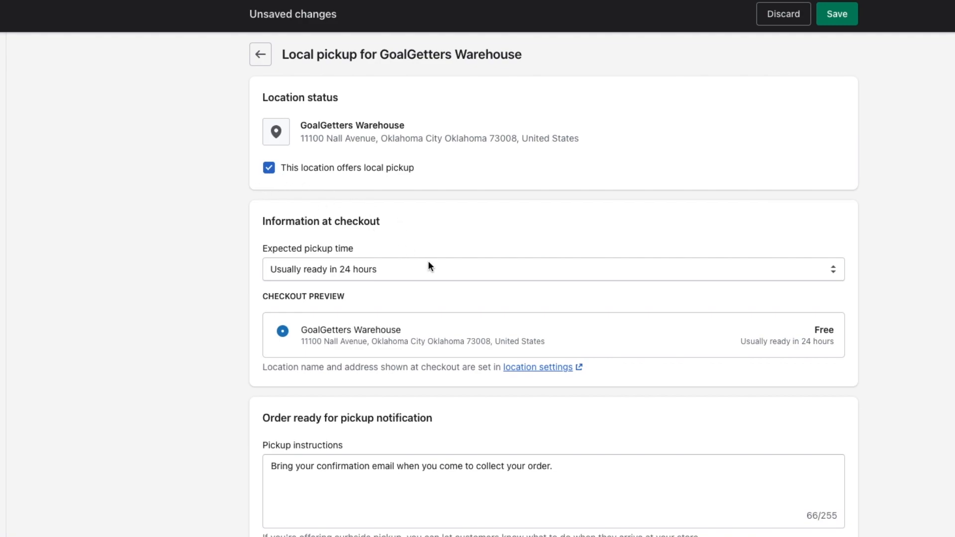
scroll(428, 260, down, 1)
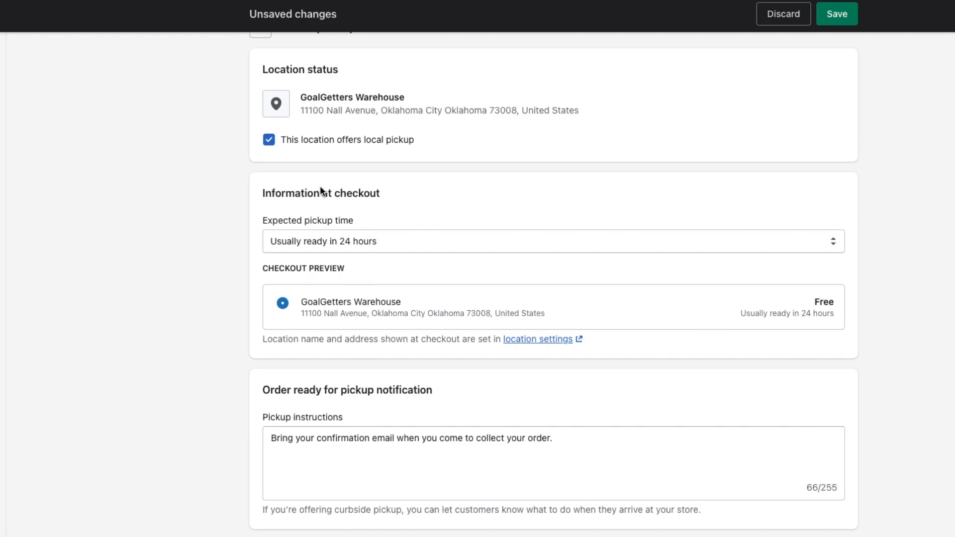
scroll(320, 191, up, 1)
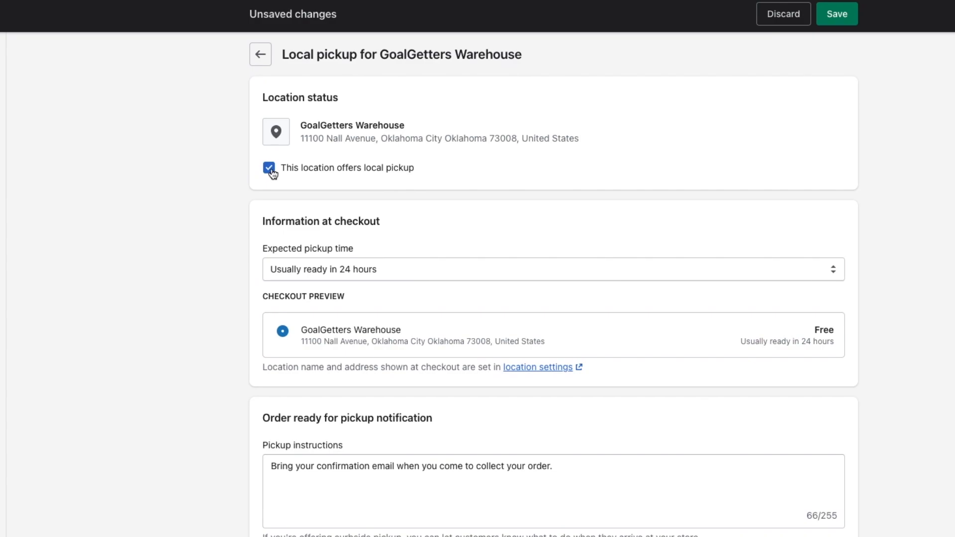
click(268, 167)
click(266, 59)
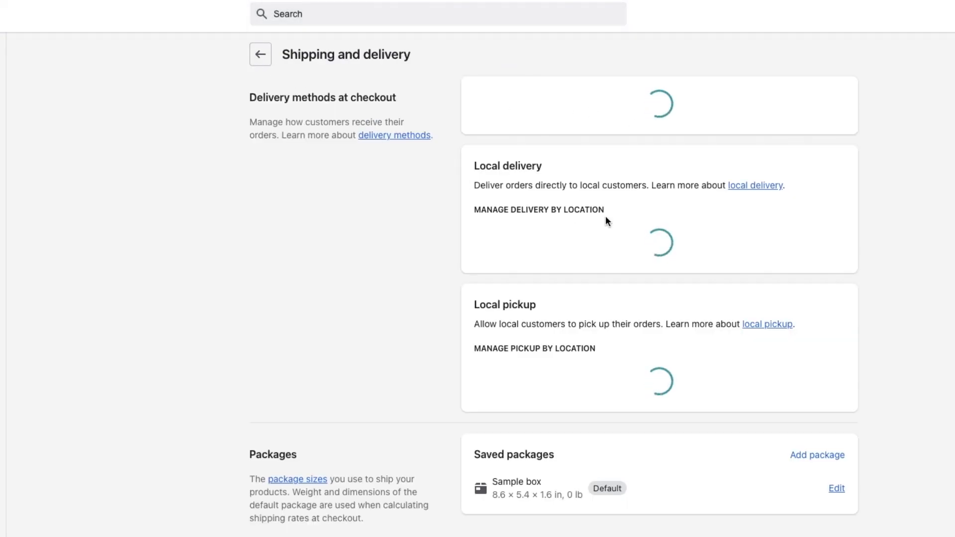
- Open the saved Sample box package for editing and set its length to 5 in
scroll(554, 299, down, 3)
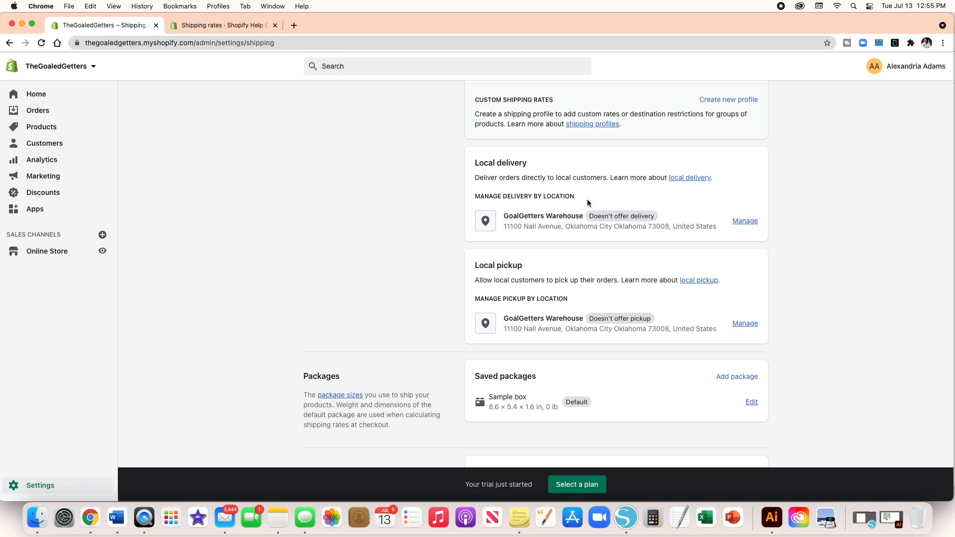
scroll(577, 263, down, 1)
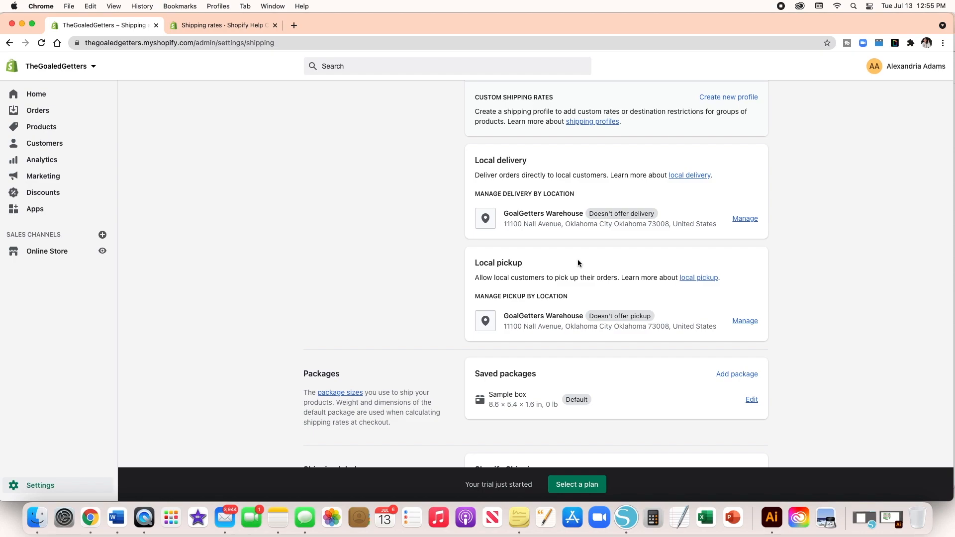
scroll(577, 261, down, 3)
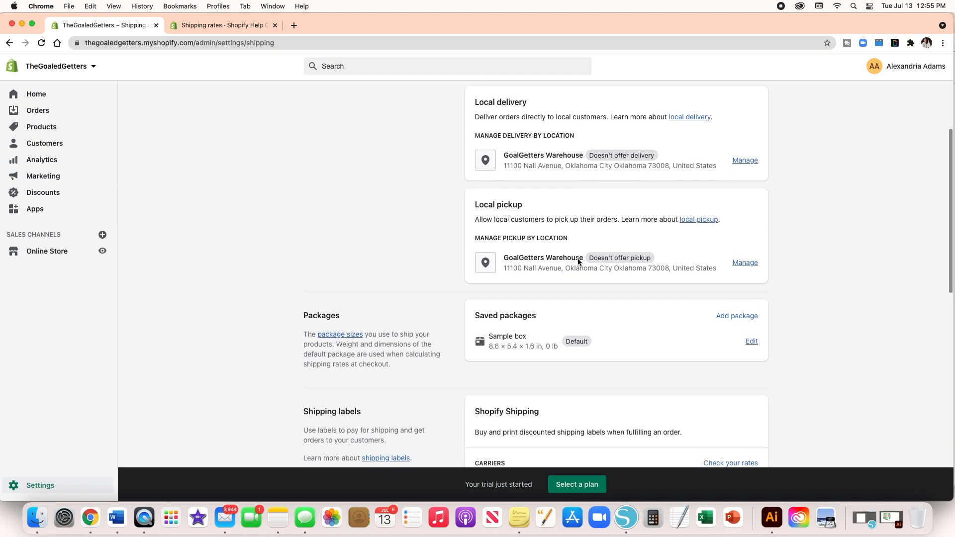
scroll(578, 260, down, 2)
scroll(577, 259, down, 2)
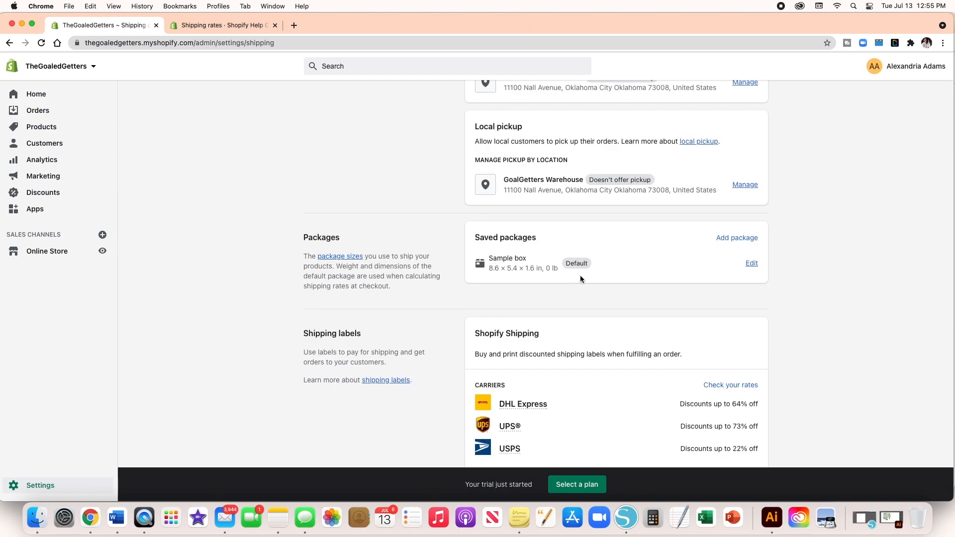
click(752, 265)
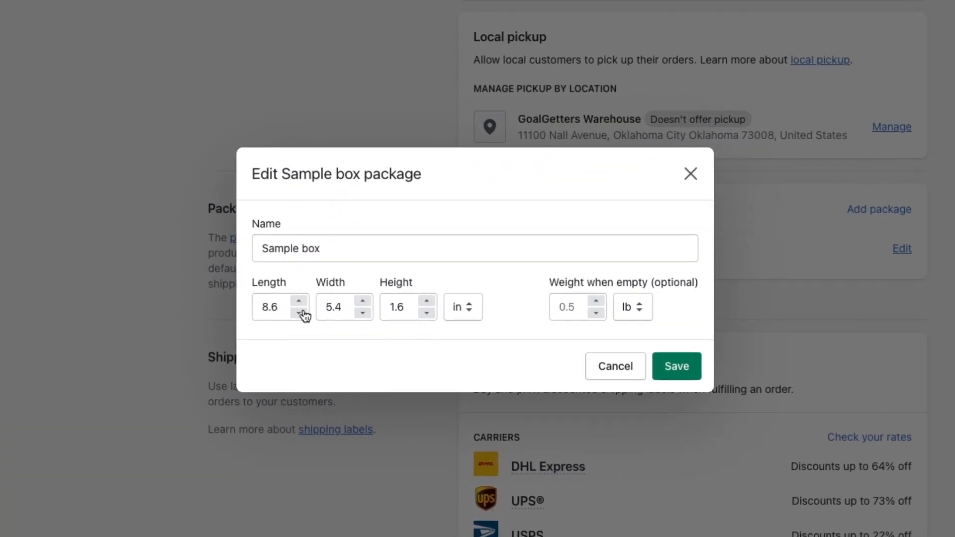
click(295, 305)
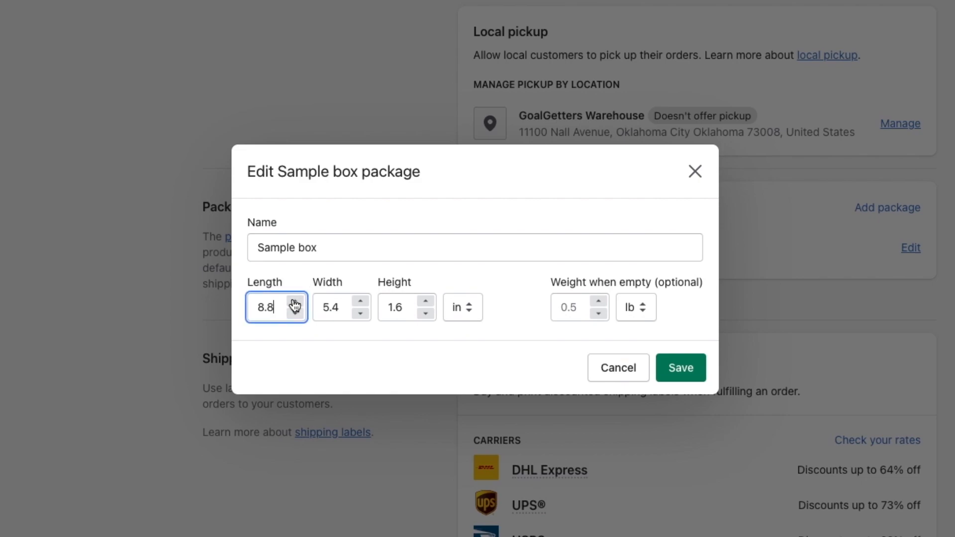
click(295, 314)
click(295, 314)
key(BackSpace)
key(BackSpace)
key(BackSpace)
text(5)
- Set the Sample box's width to 5 in and its height to 1 in
click(341, 309)
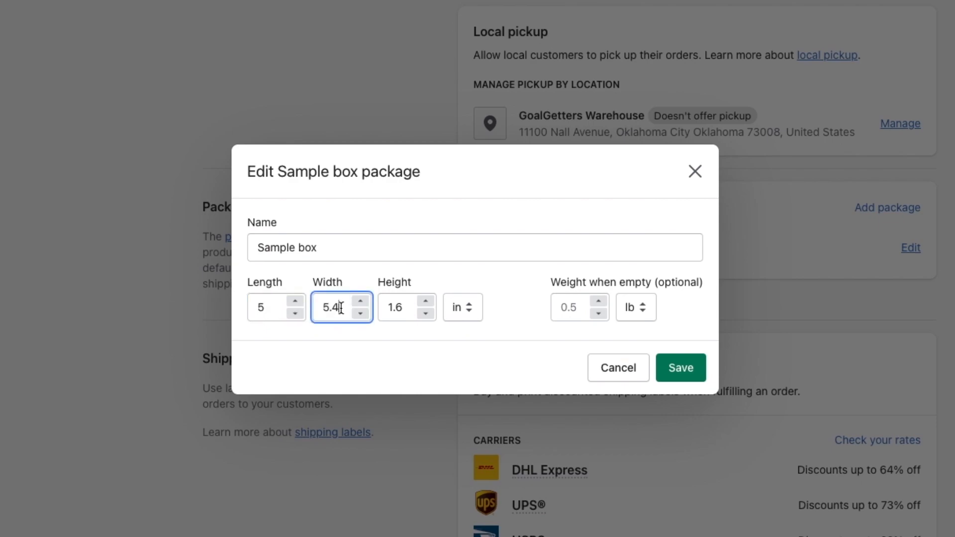
key(BackSpace)
key(BackSpace)
key(BackSpace)
text(5)
click(401, 310)
key(BackSpace)
key(BackSpace)
key(BackSpace)
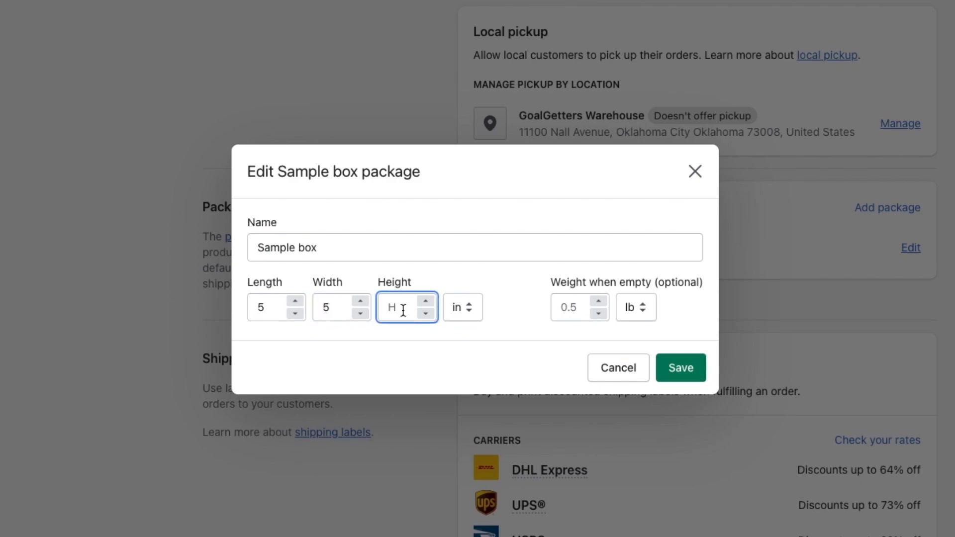
text(1)
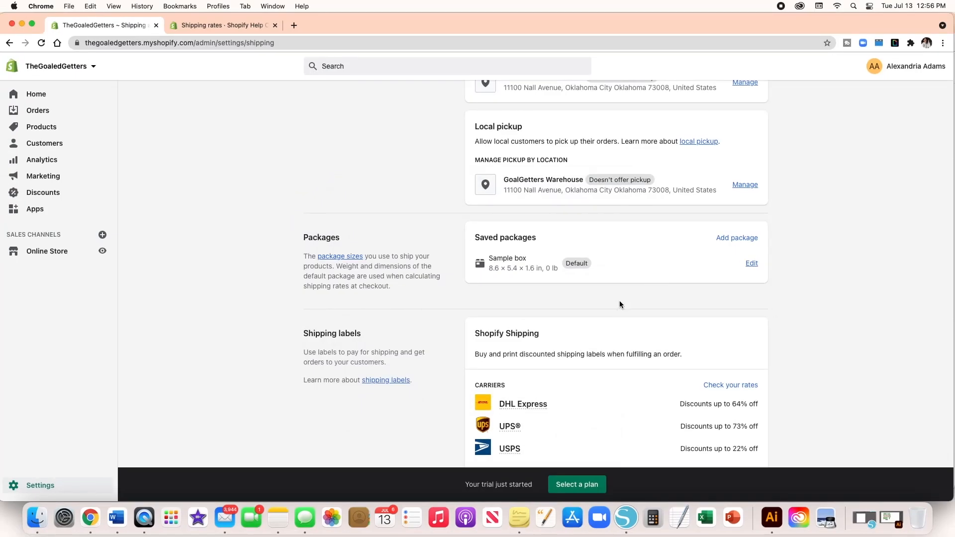
- Start adding a package and examine the USPS box and envelope choices offered as carrier packaging
click(720, 239)
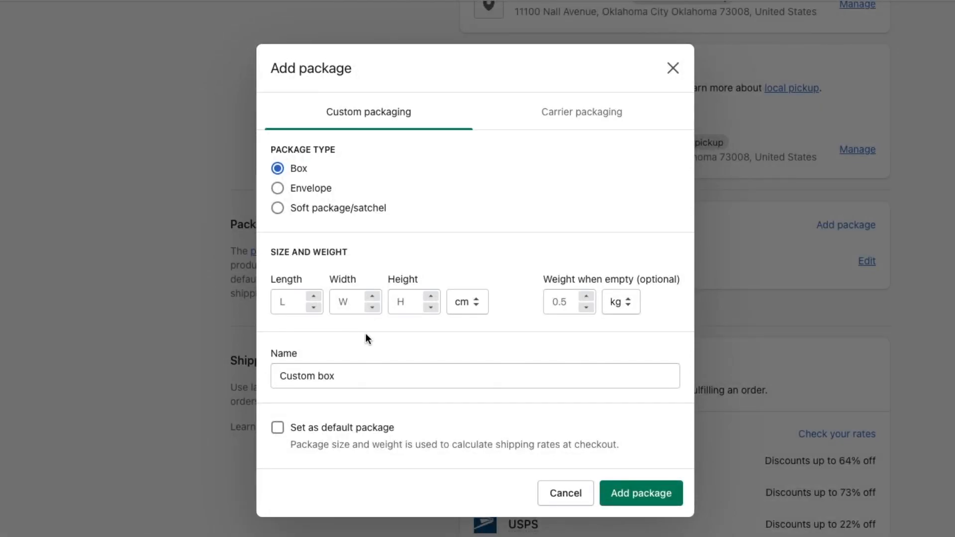
click(587, 125)
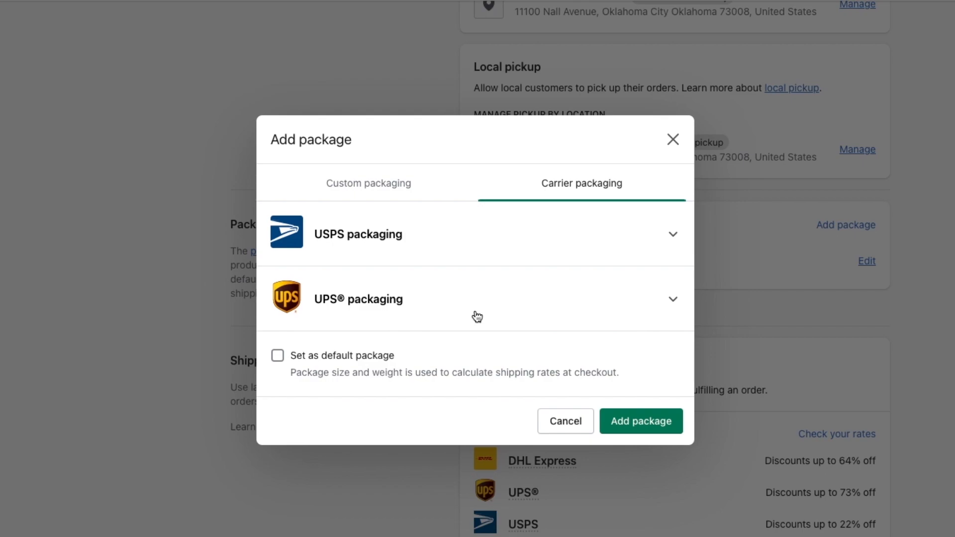
click(673, 234)
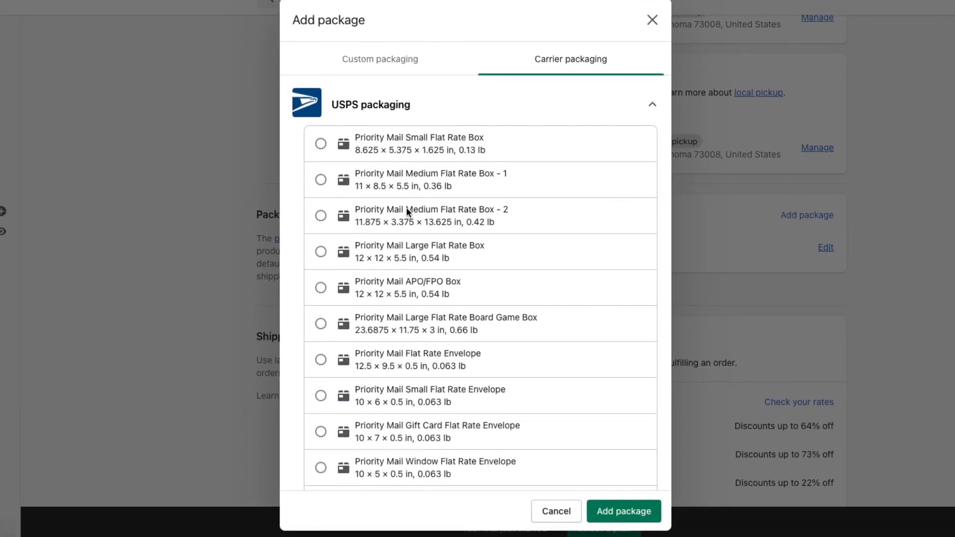
scroll(407, 212, down, 5)
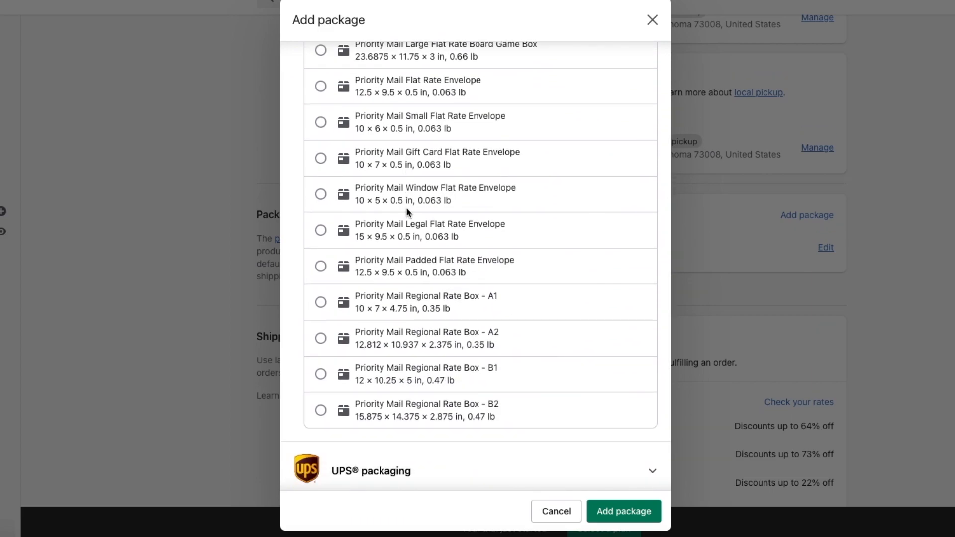
scroll(406, 210, up, 5)
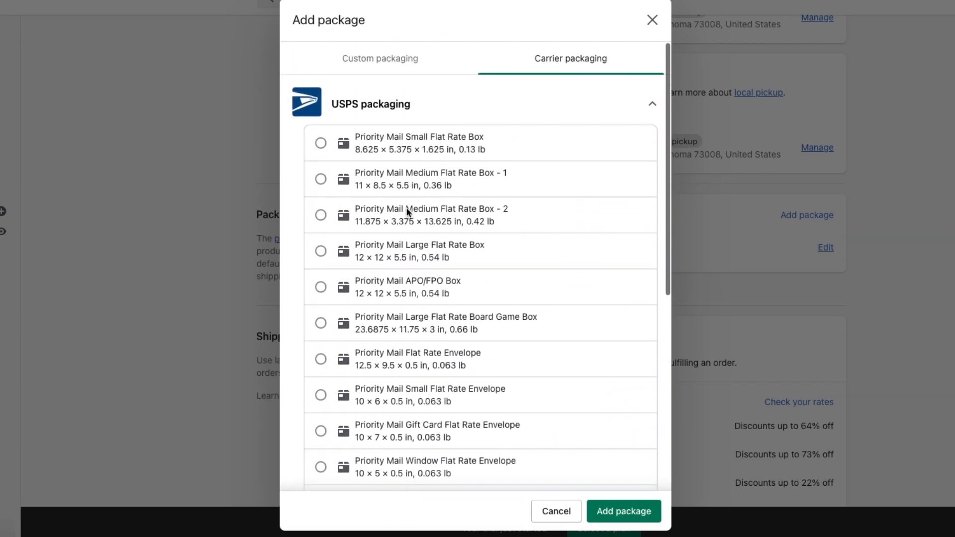
click(652, 105)
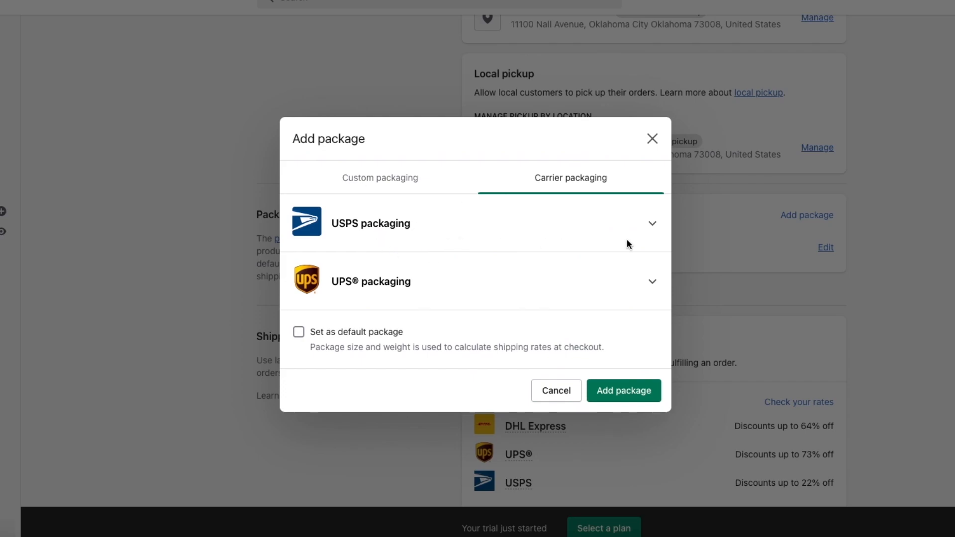
click(652, 226)
scroll(358, 252, down, 4)
scroll(359, 253, down, 3)
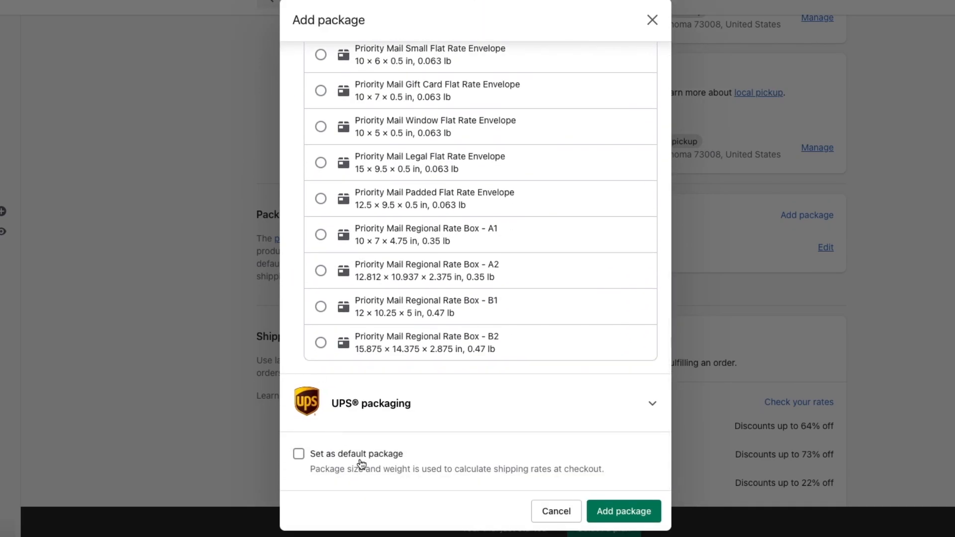
scroll(590, 312, up, 6)
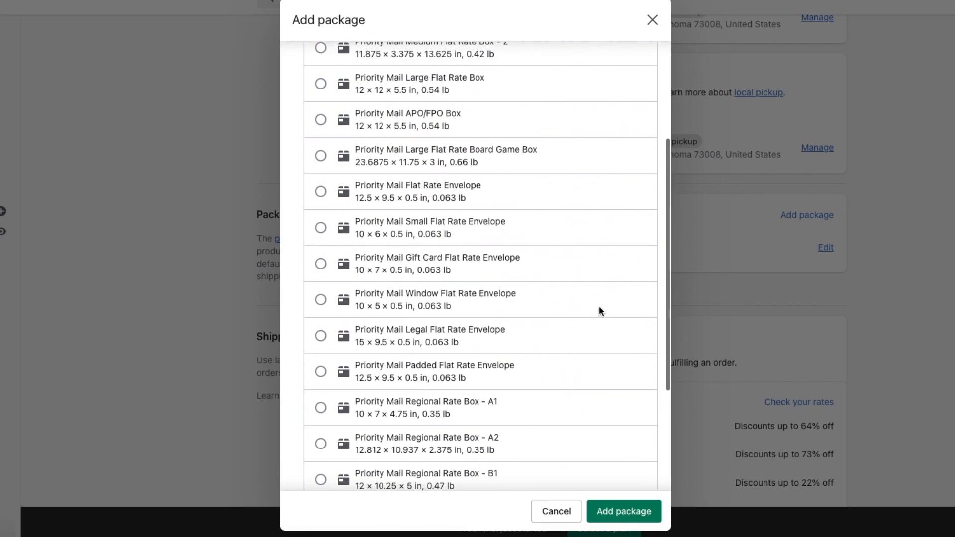
scroll(599, 310, up, 2)
- Examine the UPS carrier packaging choices, then cancel adding the package
click(651, 105)
click(653, 284)
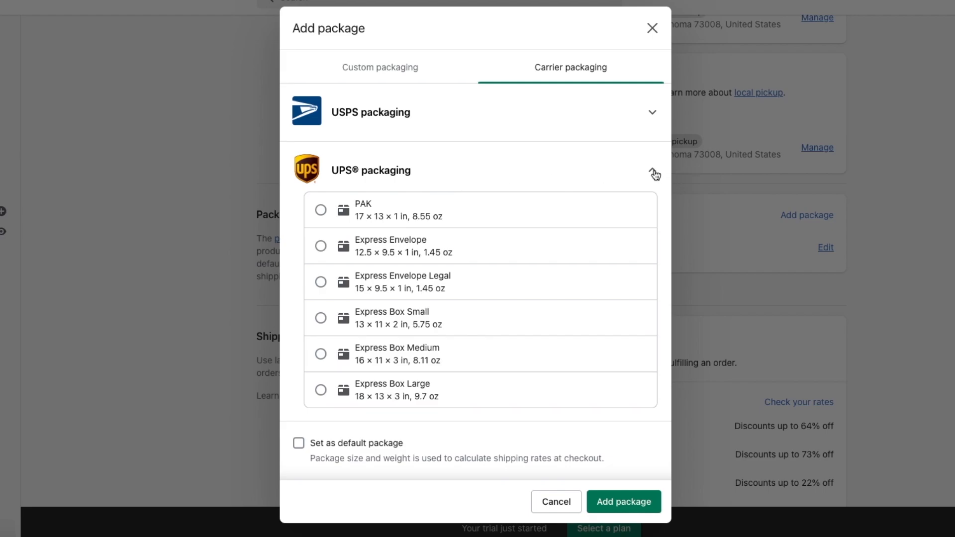
click(653, 172)
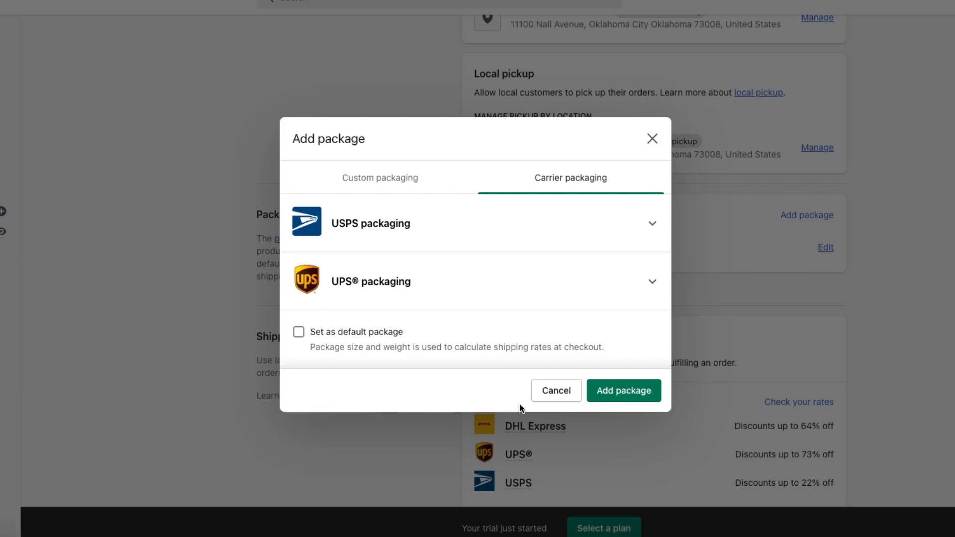
click(544, 394)
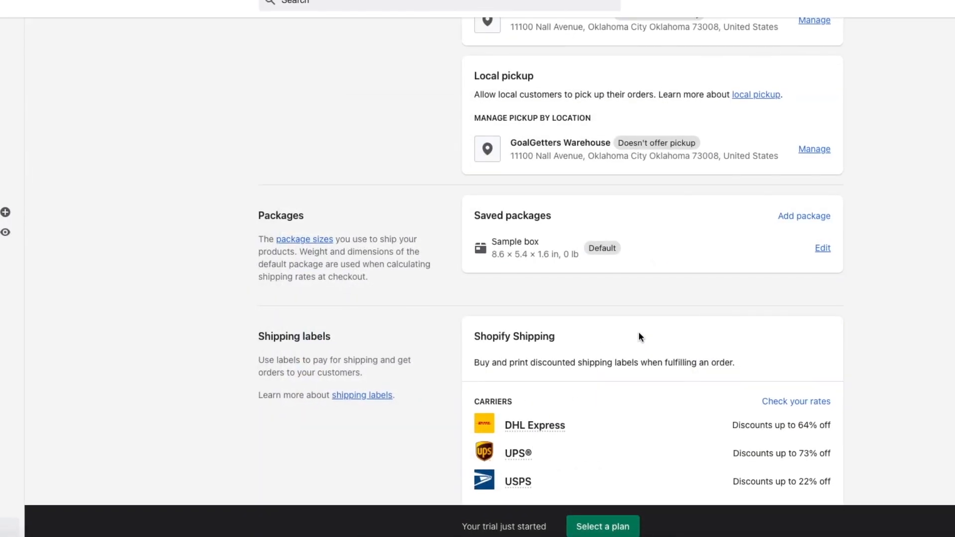
- Review the Shopify Shipping label settings, viewing the Thermal (4 × 6 inch) and Letter (8.5 × 11 inch) test labels and closing each
scroll(639, 334, down, 3)
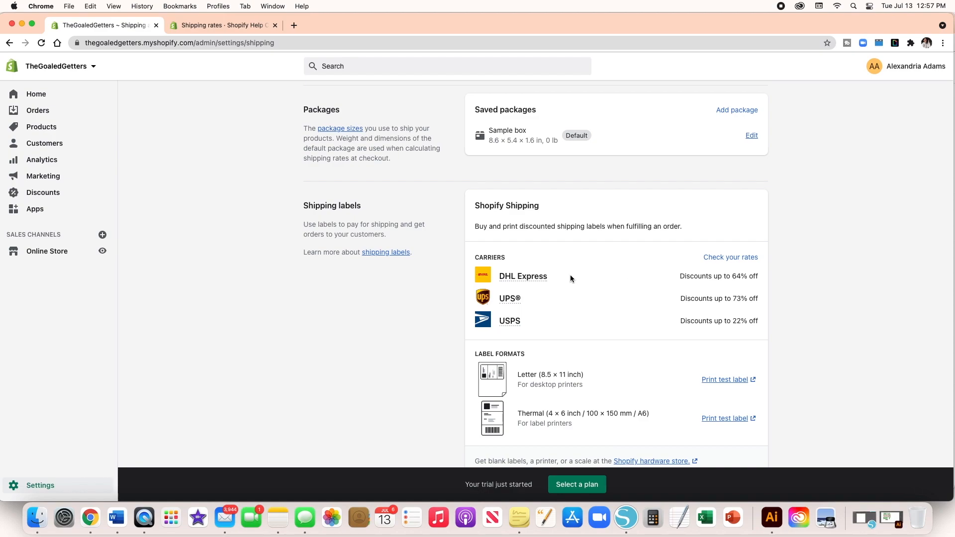
scroll(570, 277, down, 2)
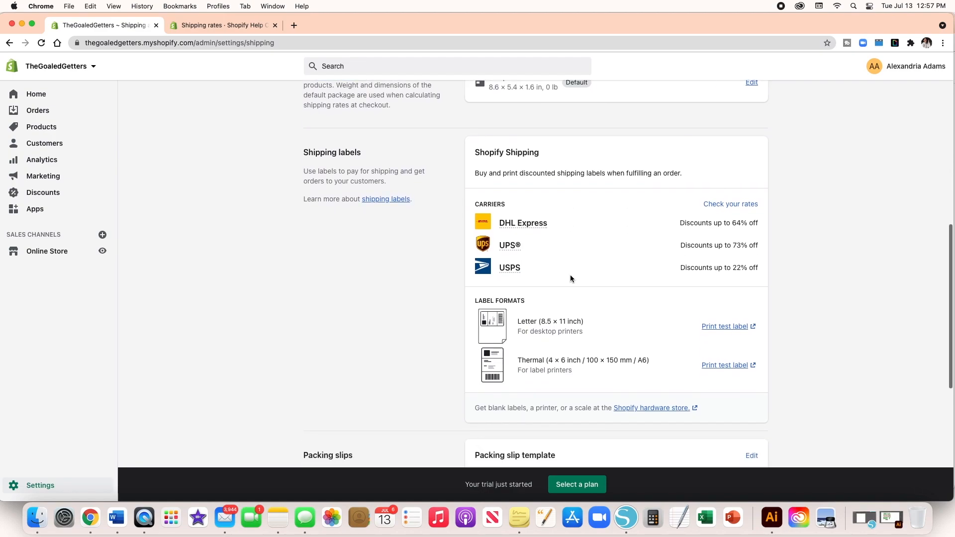
scroll(571, 278, down, 2)
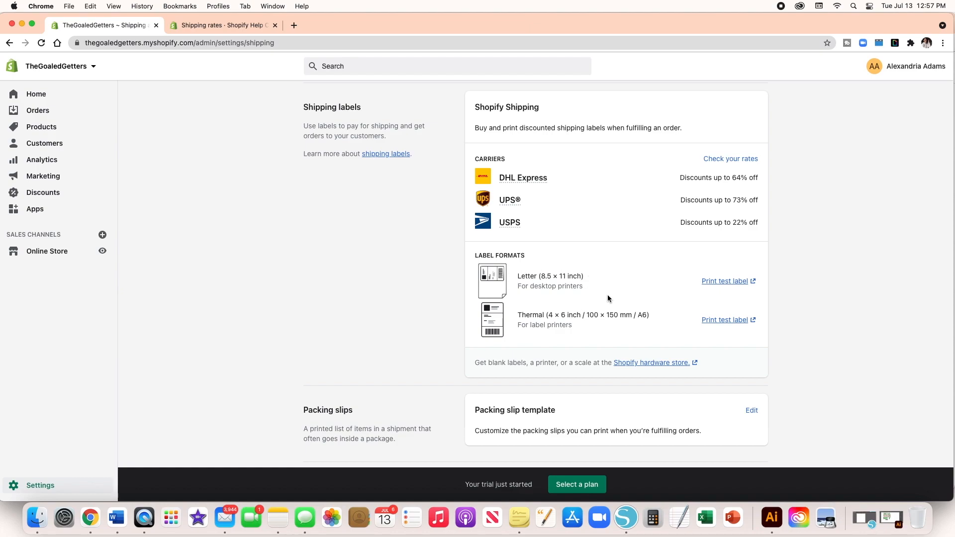
click(724, 321)
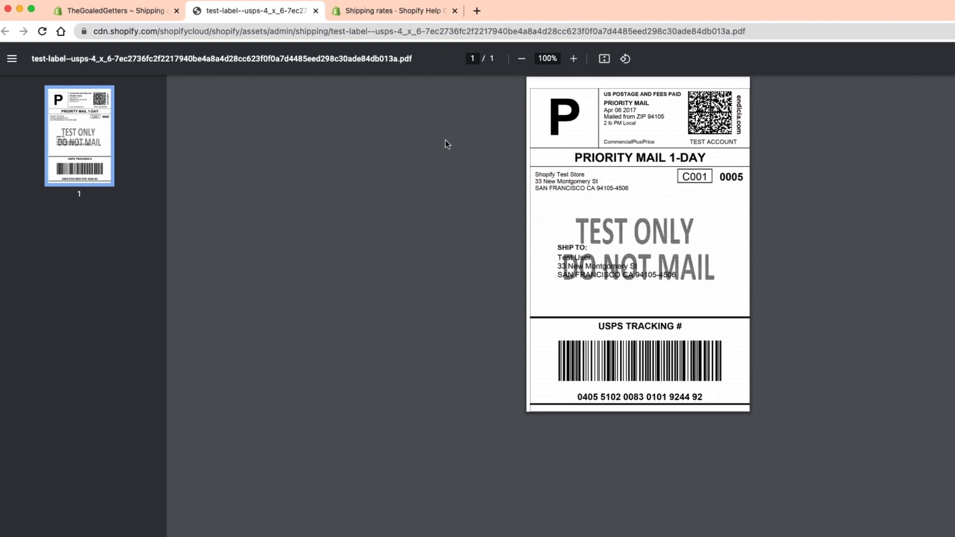
click(315, 11)
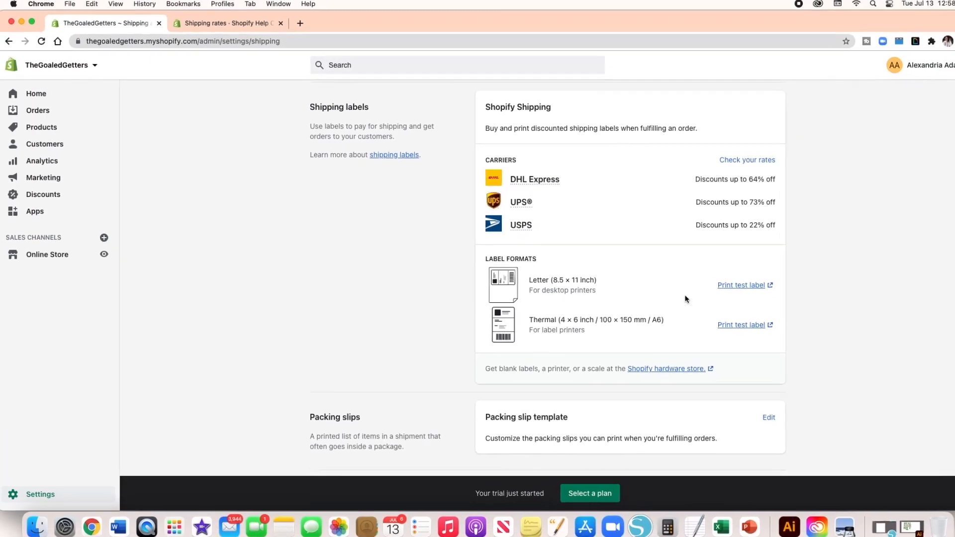
click(841, 310)
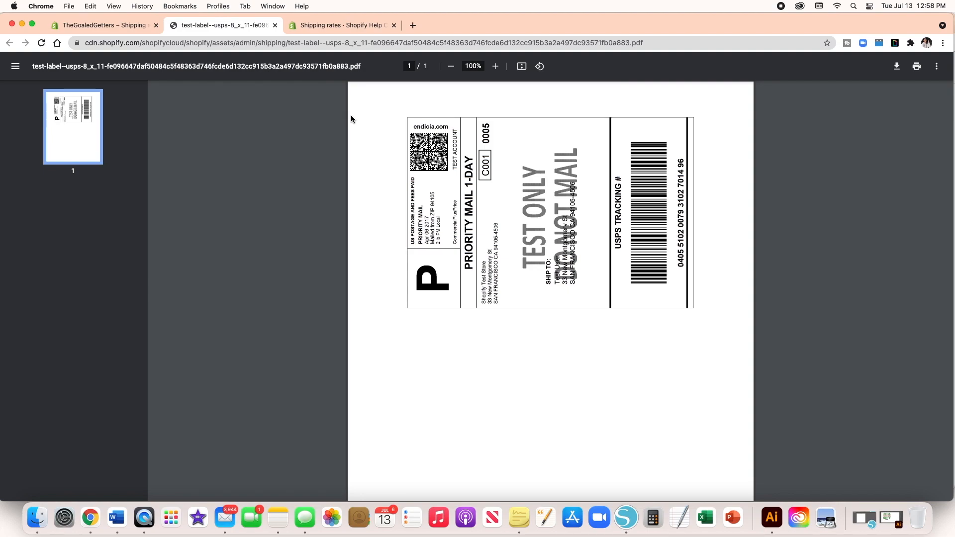
click(275, 25)
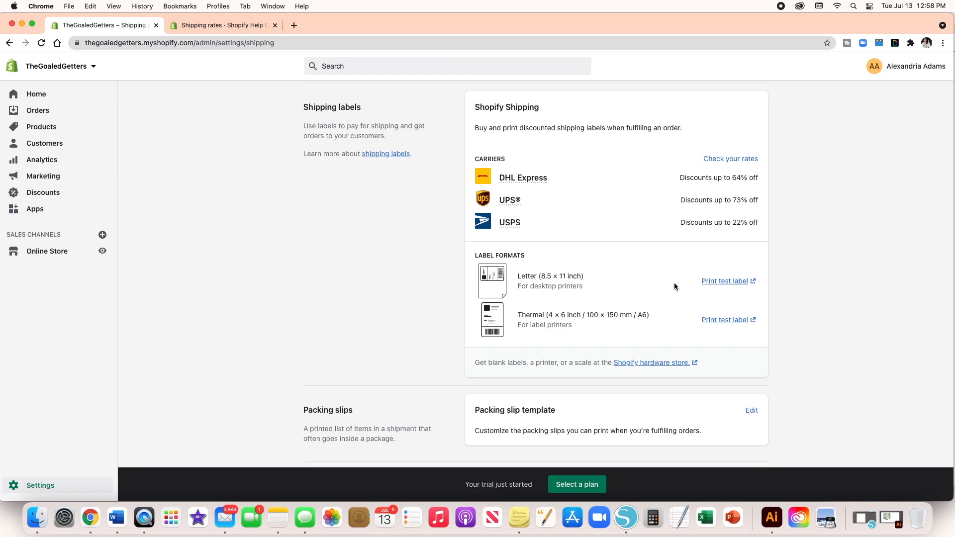
- Open the packing slip template for editing, look through its code, and return to the Shipping and delivery settings
scroll(673, 284, down, 5)
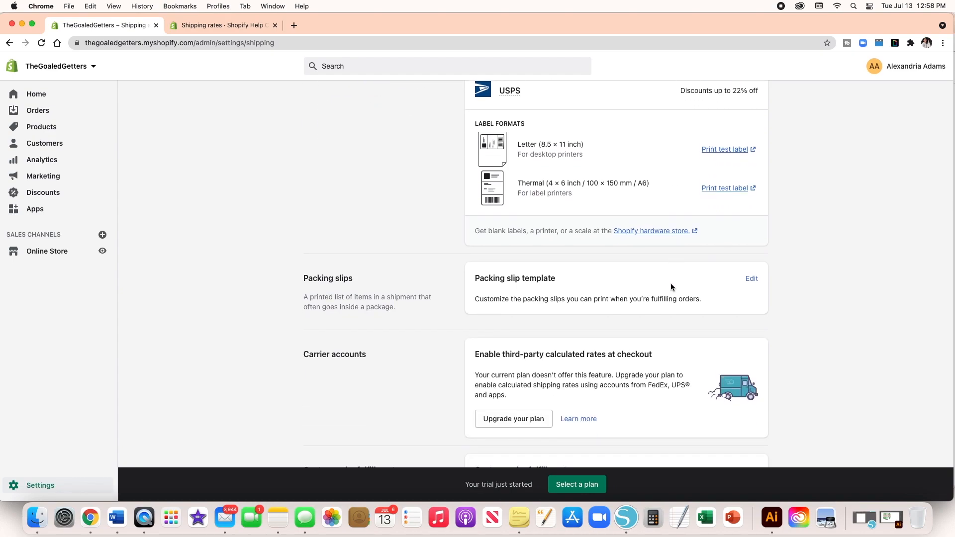
scroll(670, 286, down, 1)
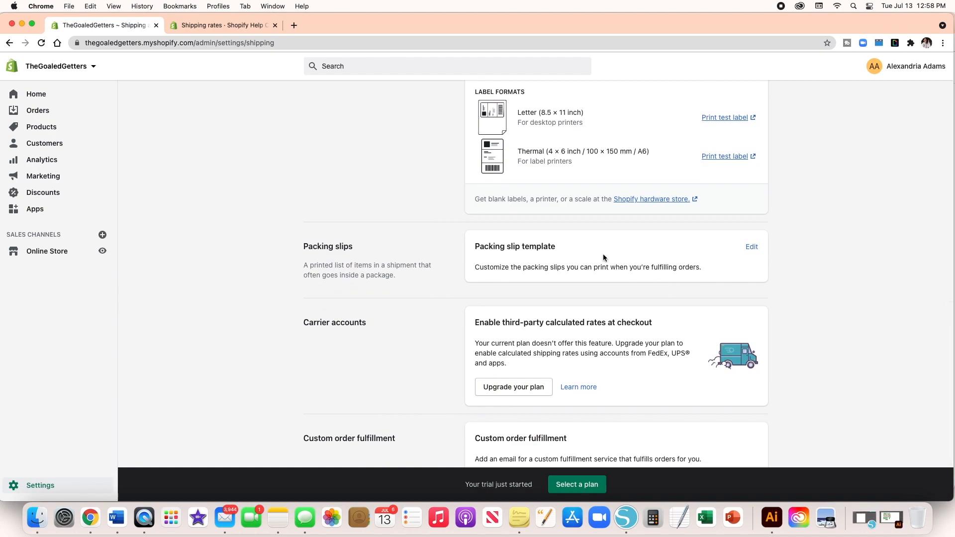
click(751, 246)
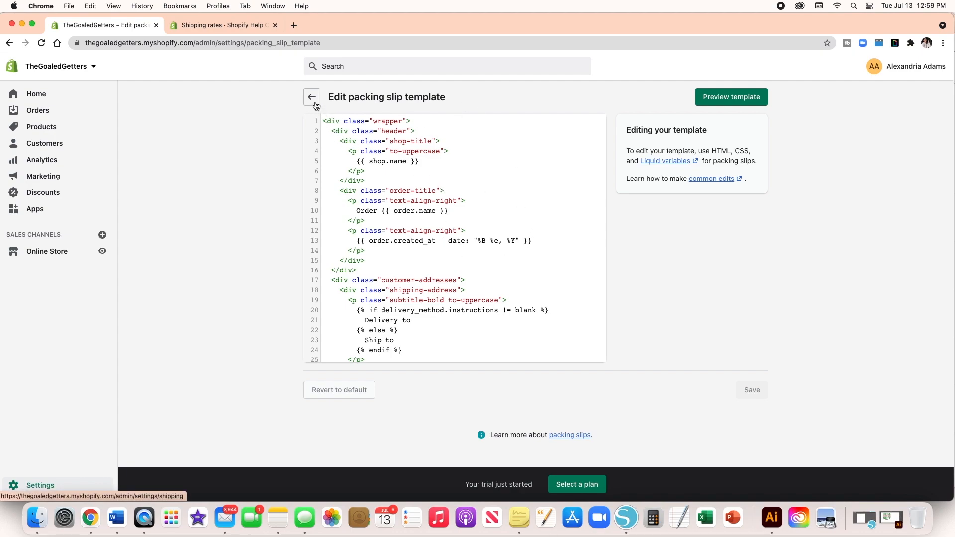
scroll(408, 195, down, 5)
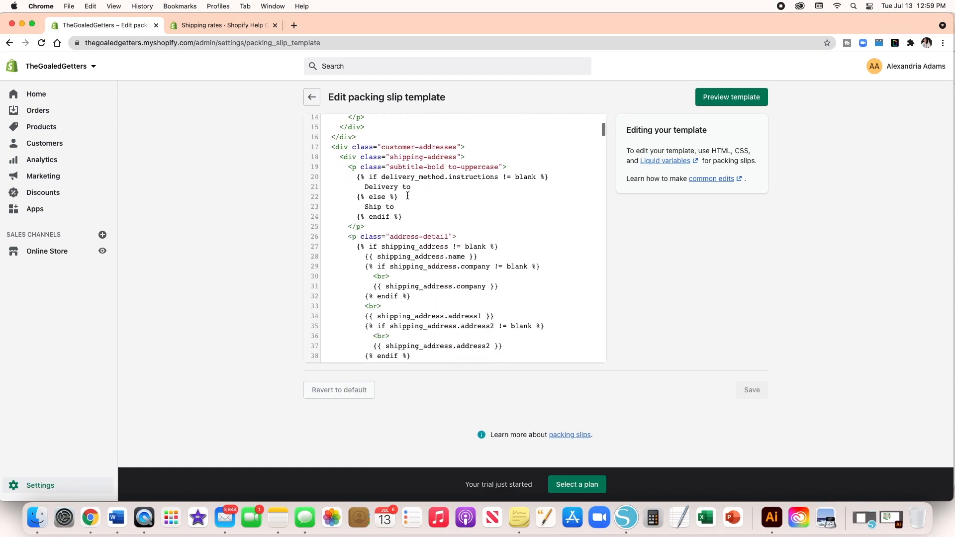
scroll(398, 209, up, 10)
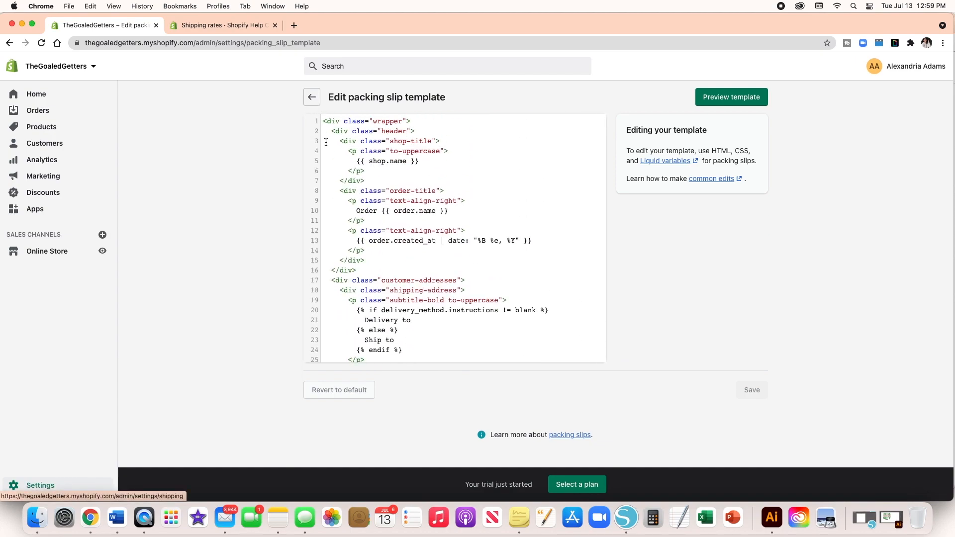
click(307, 102)
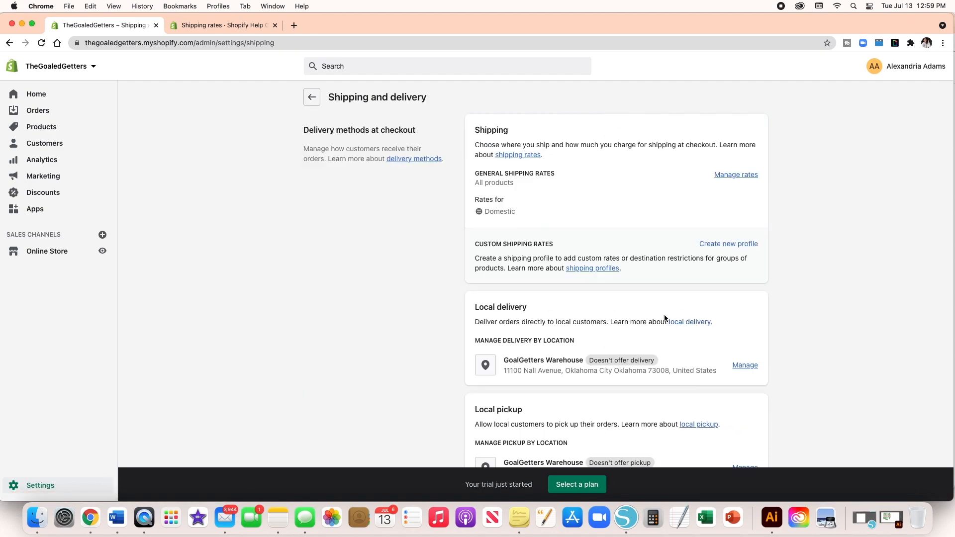
- Review the carrier accounts section, then view the form for adding a custom fulfillment service and cancel it
scroll(616, 305, down, 10)
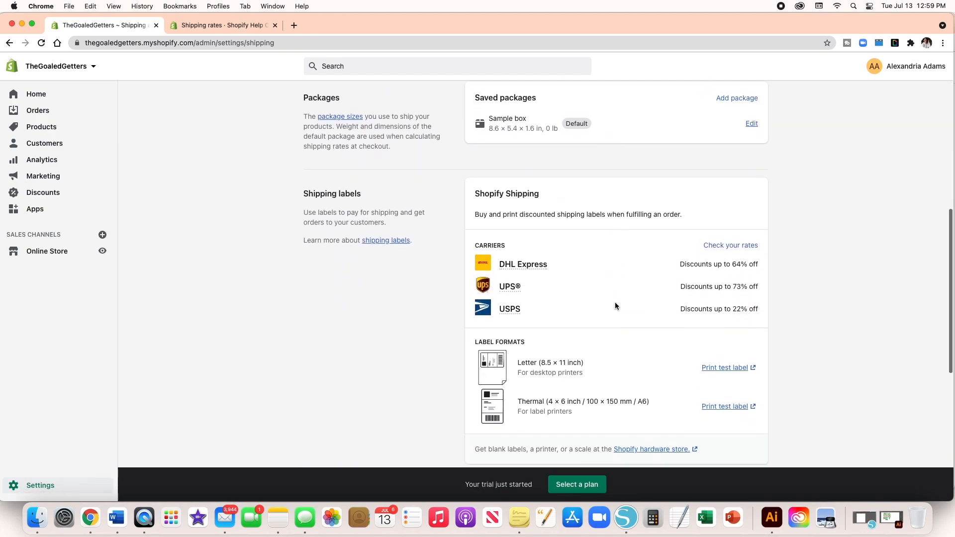
scroll(616, 306, down, 4)
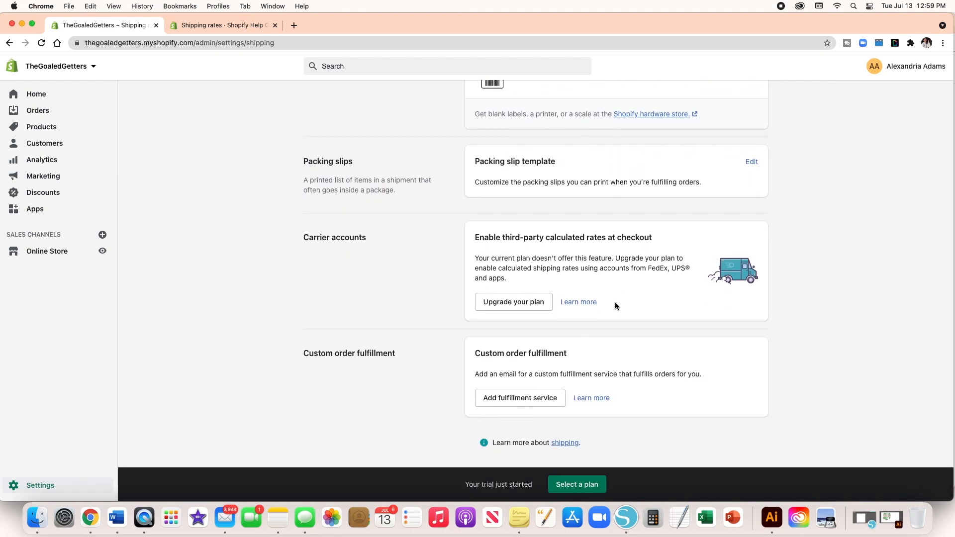
scroll(616, 305, up, 4)
scroll(615, 306, down, 2)
scroll(615, 304, down, 1)
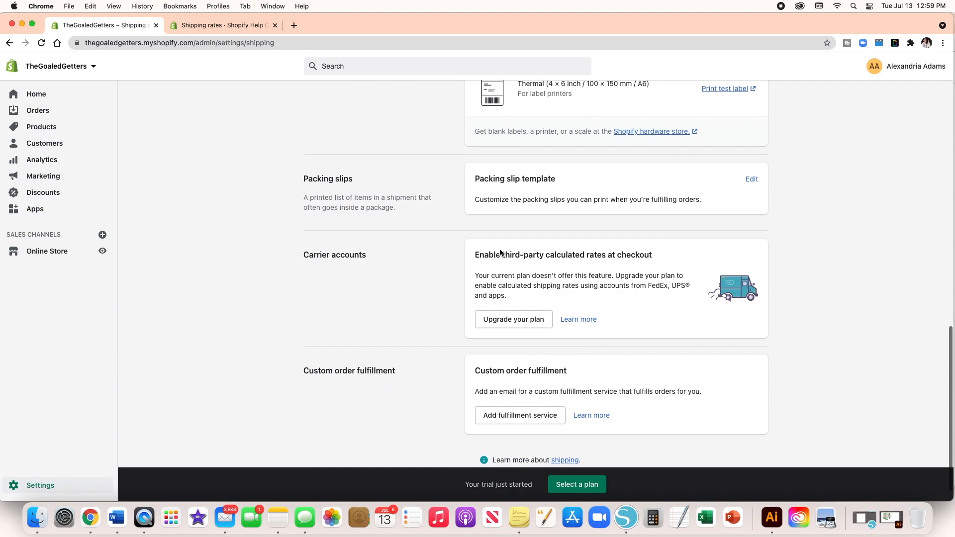
scroll(527, 286, down, 1)
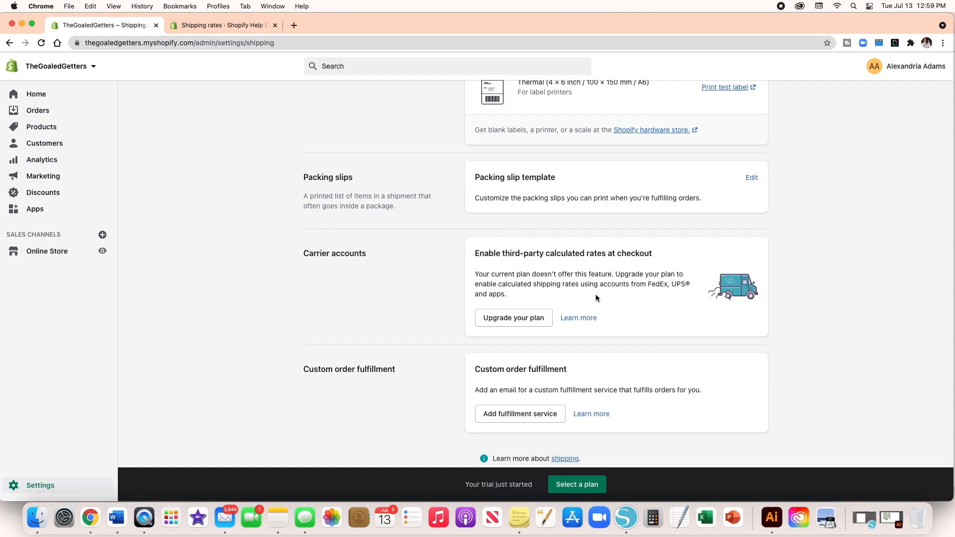
scroll(595, 294, down, 1)
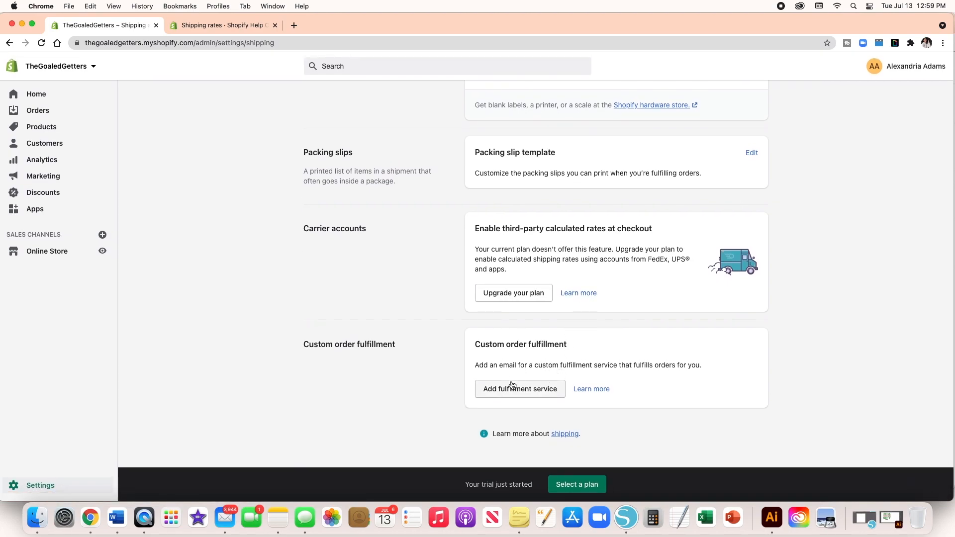
click(528, 393)
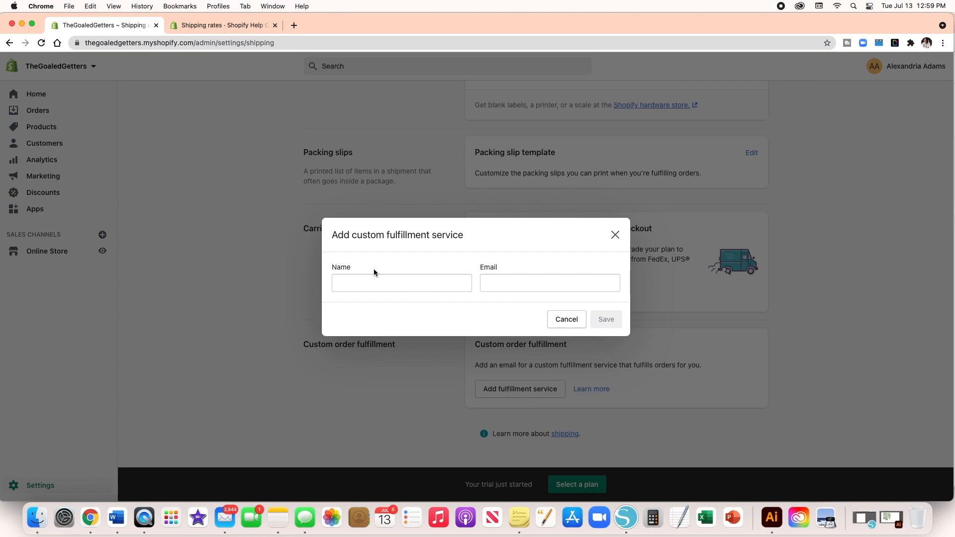
click(566, 319)
- Open the help article on delivery methods from the Shipping and delivery page, then switch back to the store's settings
scroll(495, 266, up, 5)
scroll(493, 266, up, 7)
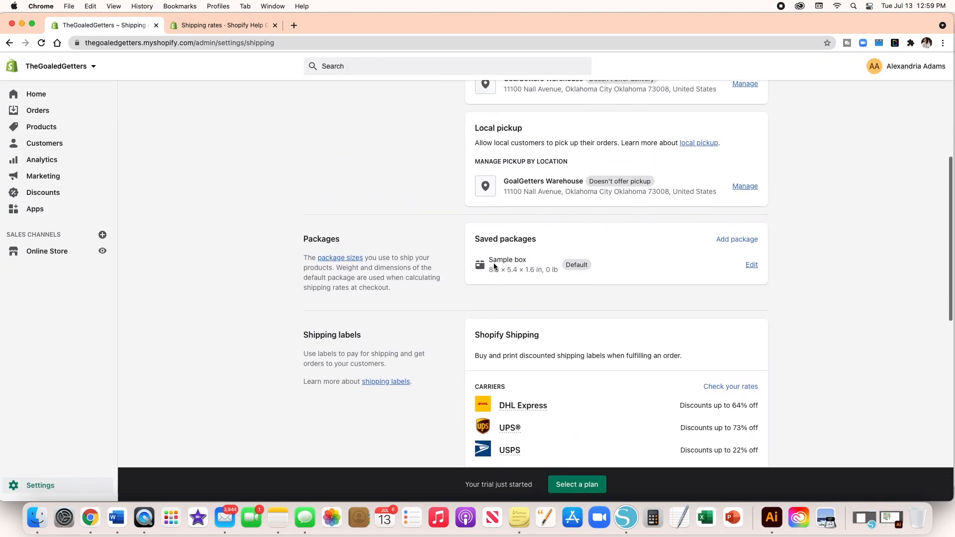
scroll(493, 267, up, 4)
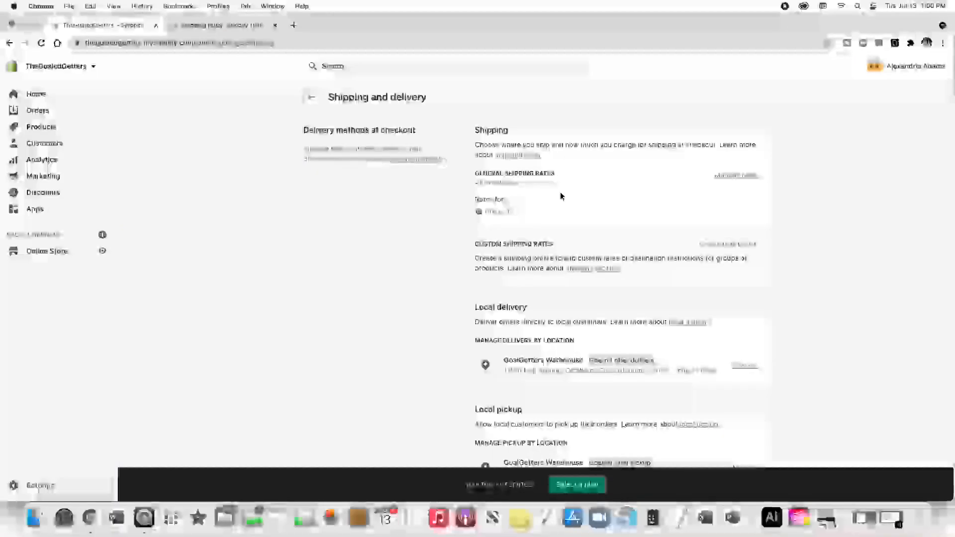
click(412, 159)
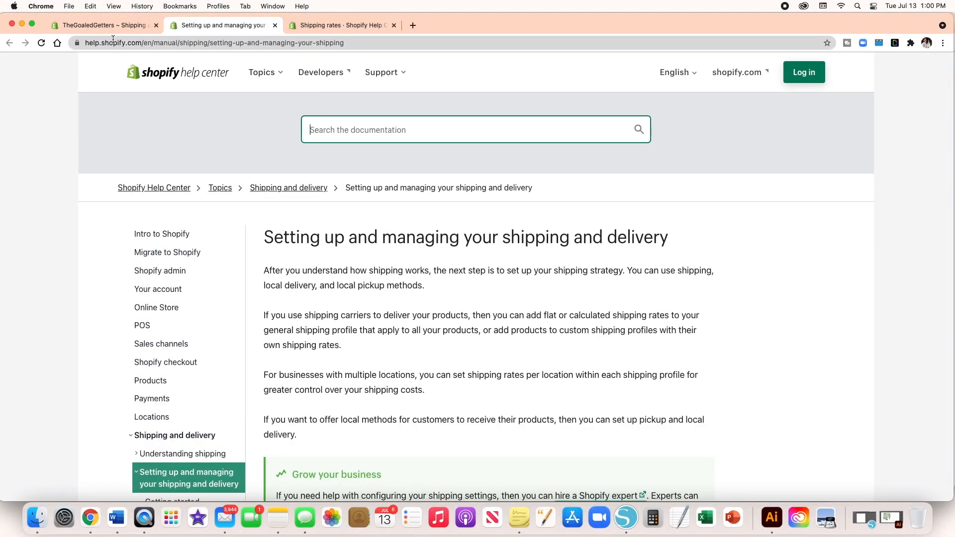
click(112, 34)
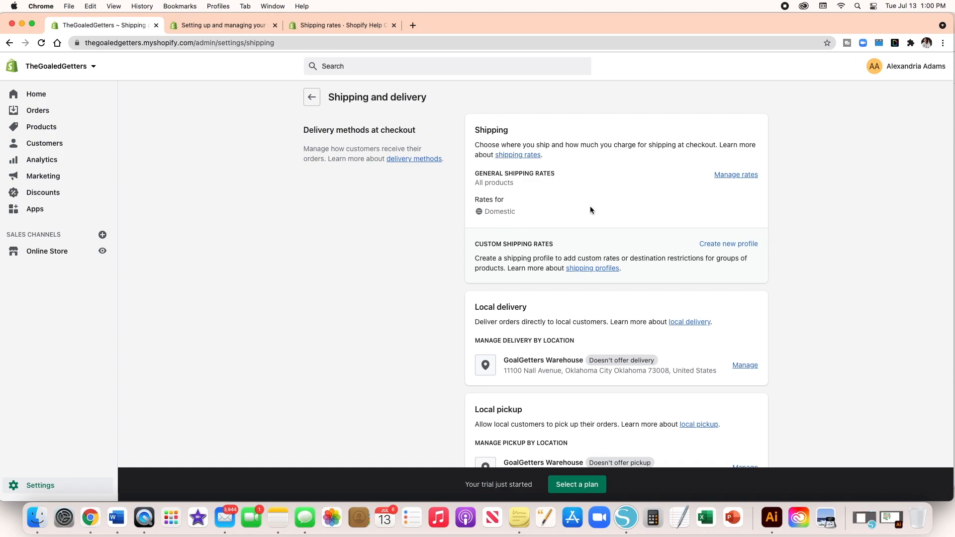
- Review the Shipping and delivery settings once more, from shipping rates through custom order fulfillment
scroll(590, 206, down, 3)
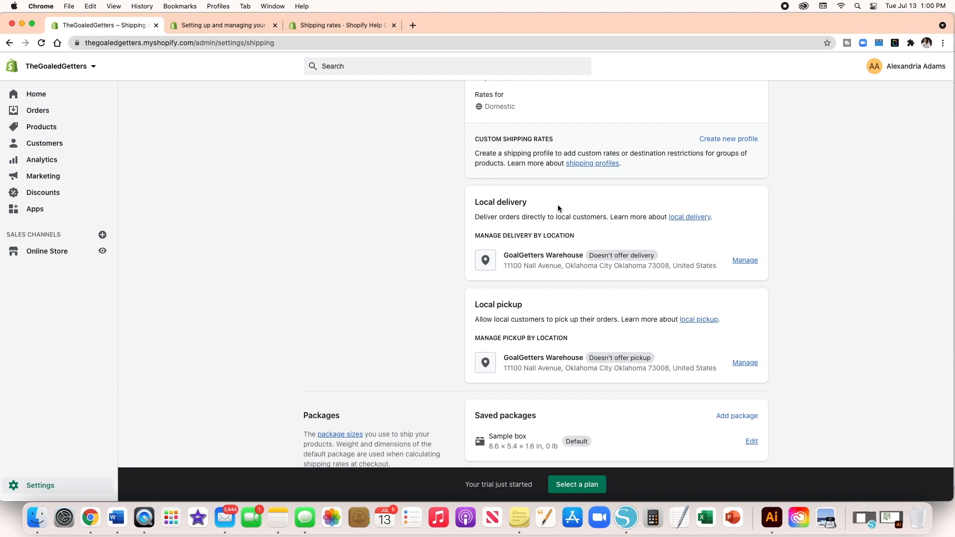
scroll(551, 313, down, 1)
scroll(550, 313, down, 3)
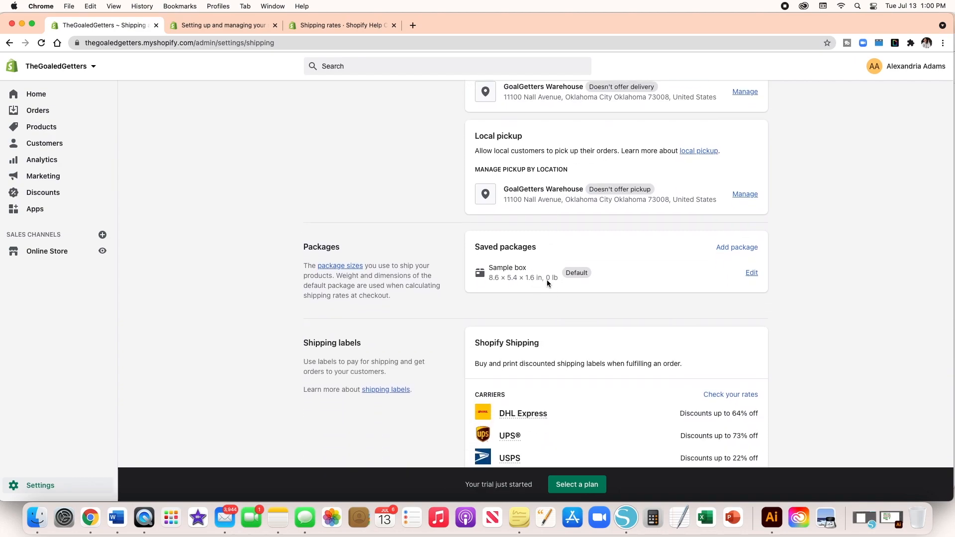
scroll(568, 320, down, 5)
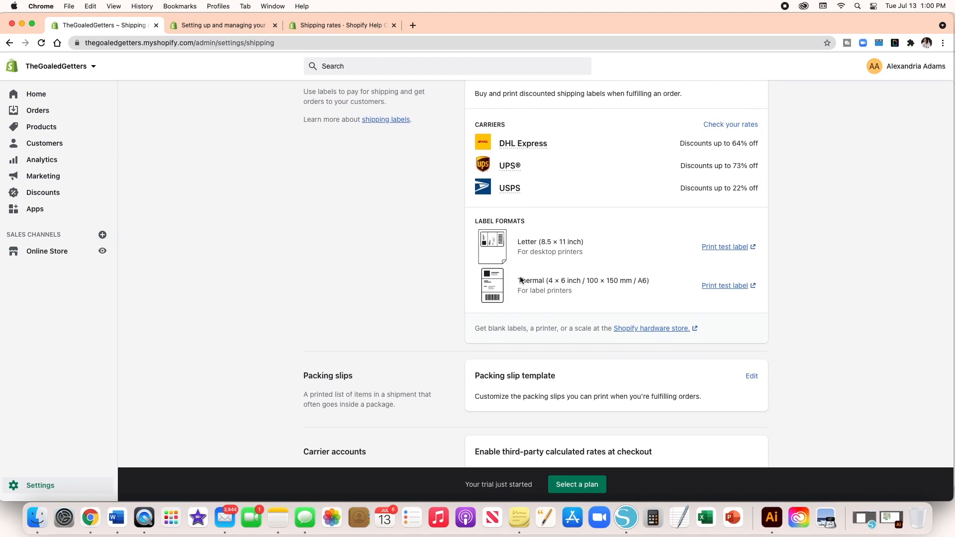
scroll(520, 280, down, 5)
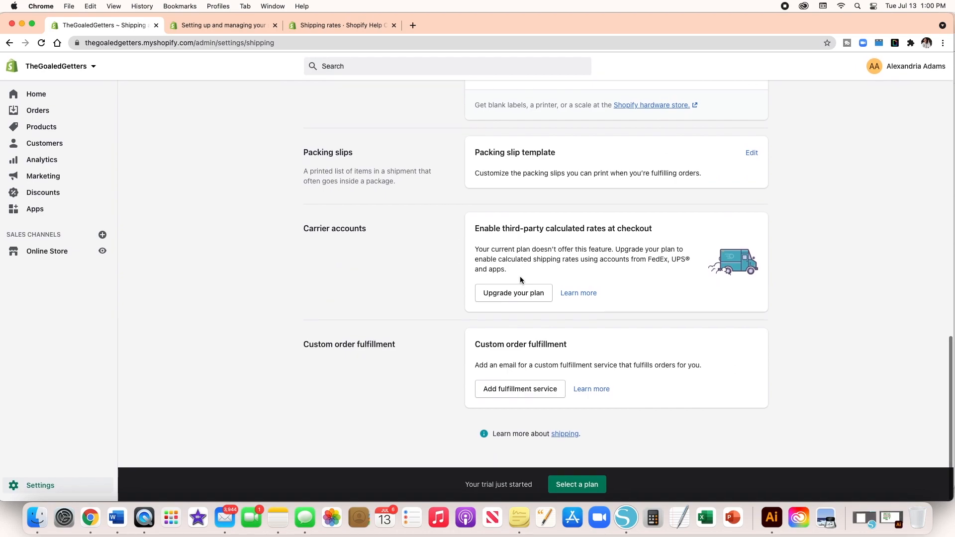
scroll(520, 280, up, 12)
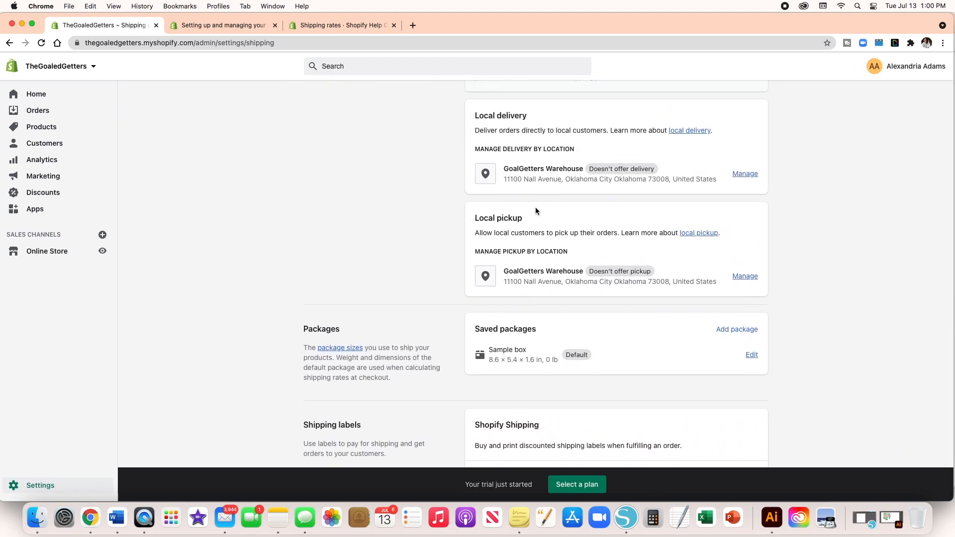
scroll(535, 207, up, 2)
scroll(541, 181, up, 3)
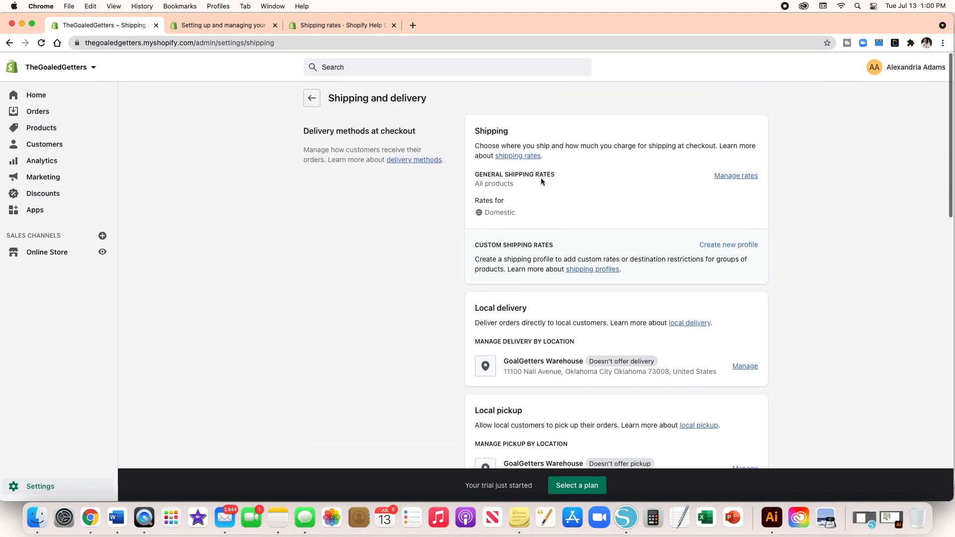